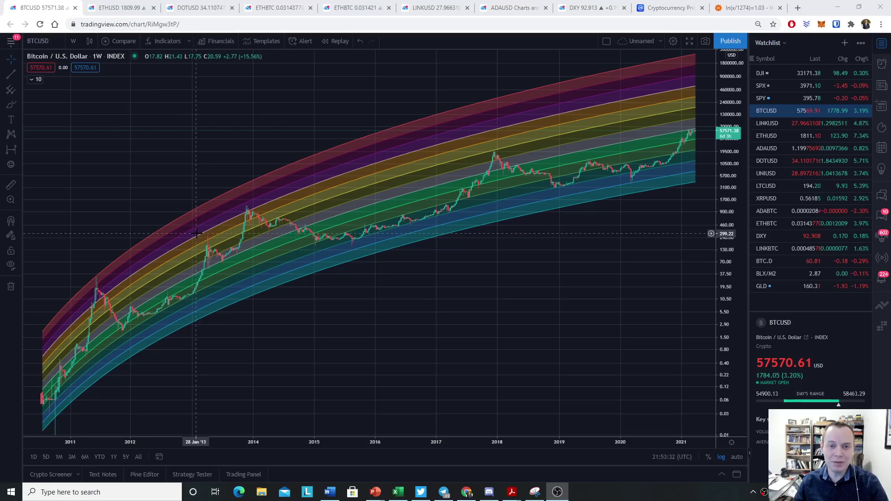
Step: Draw two parallel yellow trend lines under the 2015–2017 rally, anchored at the 2015 low
click(11, 74)
drag(338, 246, 469, 205)
click(9, 76)
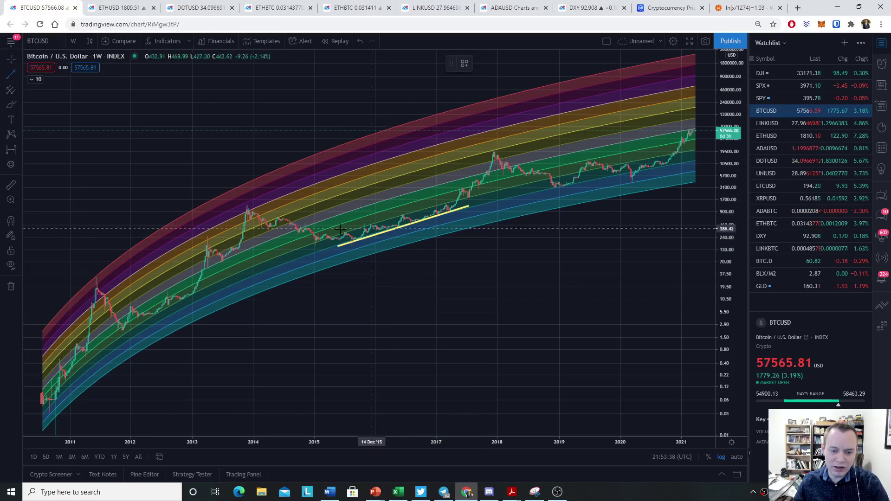
click(327, 237)
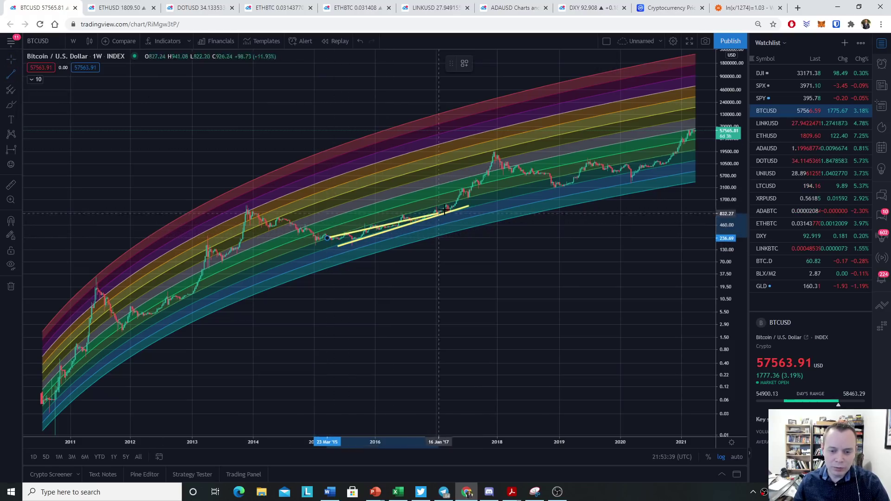
click(466, 197)
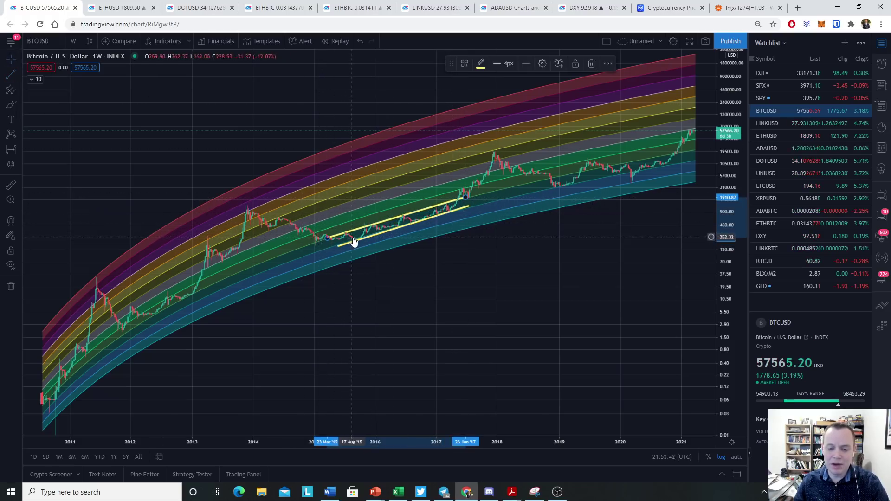
click(20, 61)
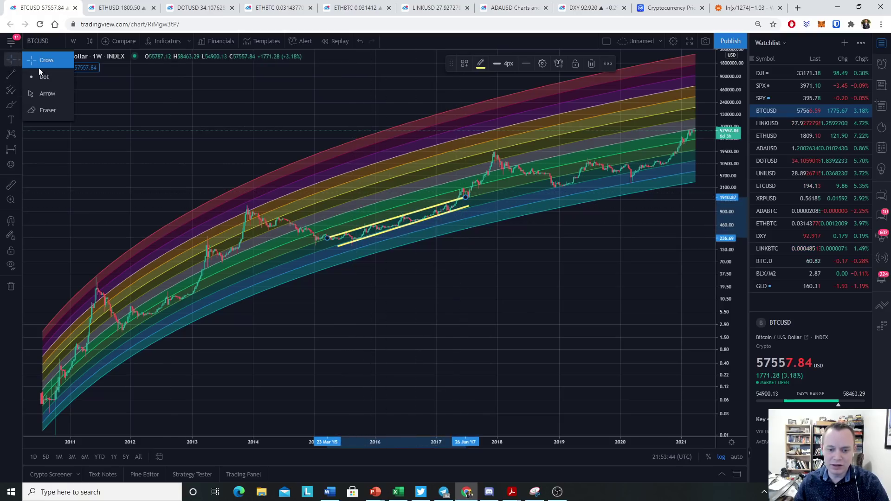
drag(327, 238, 324, 240)
Step: Draw a parallel pair of trend lines from the late-2018 low to early 2021
key(alt+t)
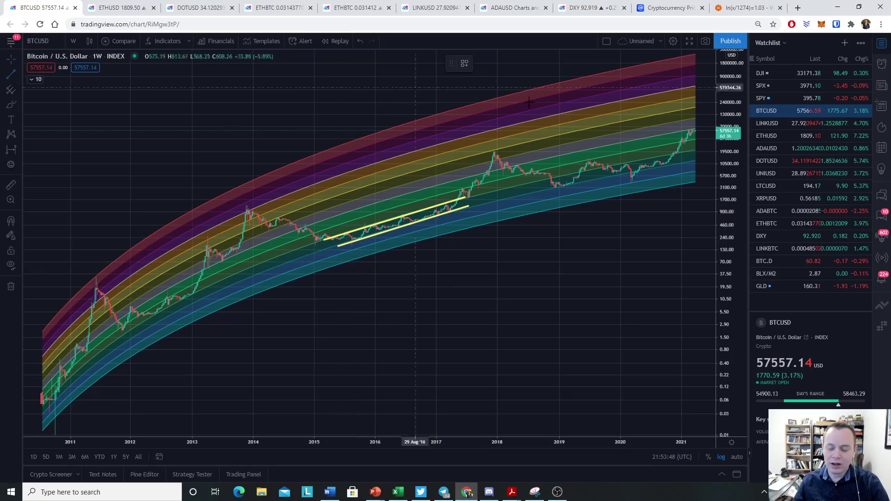
click(545, 177)
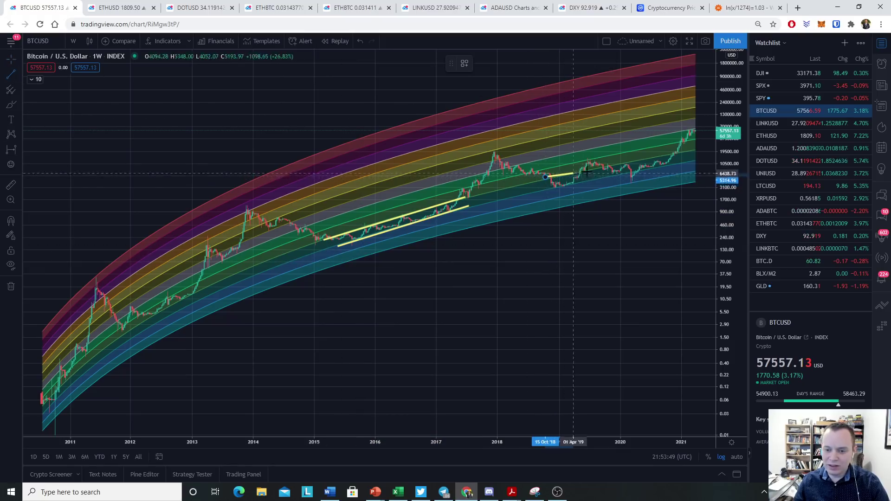
click(694, 149)
click(11, 74)
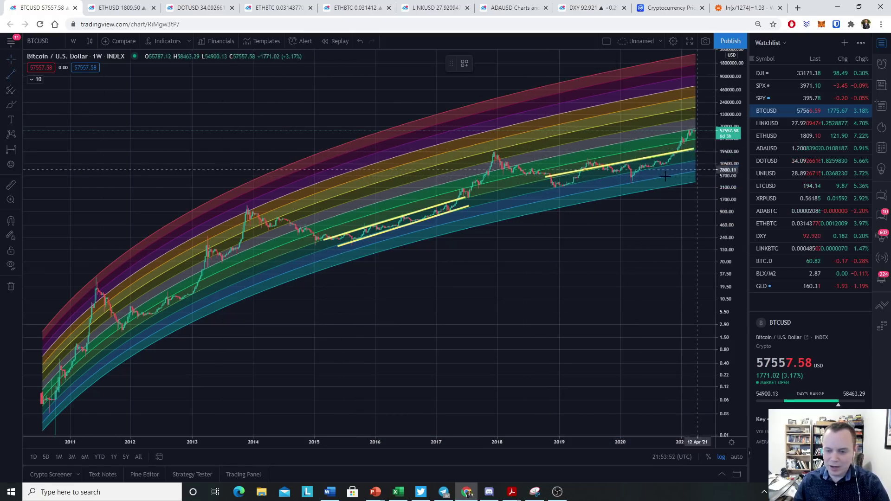
click(552, 190)
click(694, 160)
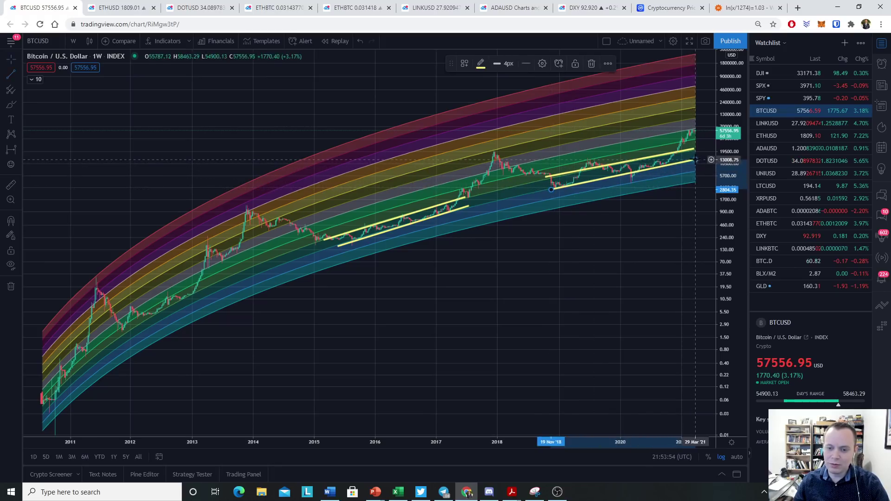
click(10, 60)
drag(546, 176, 544, 178)
click(546, 182)
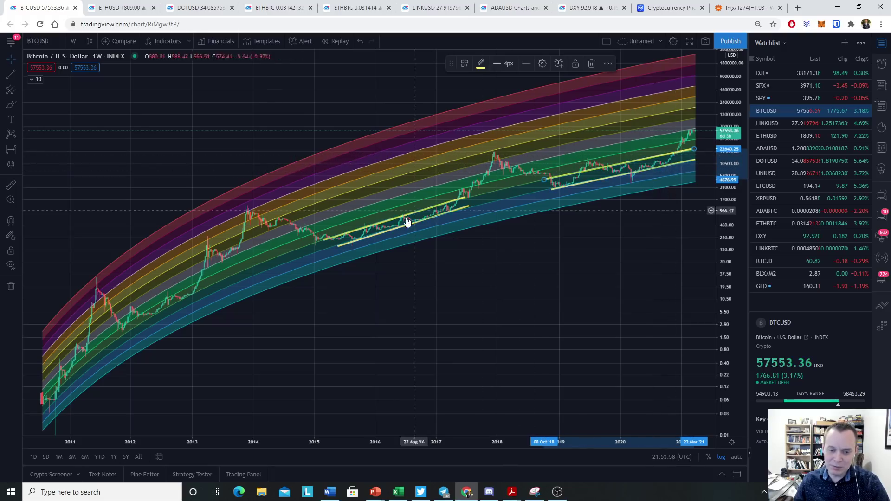
Step: Draw short test lines over the mid-2019 highs and at the 2020 dip
click(11, 74)
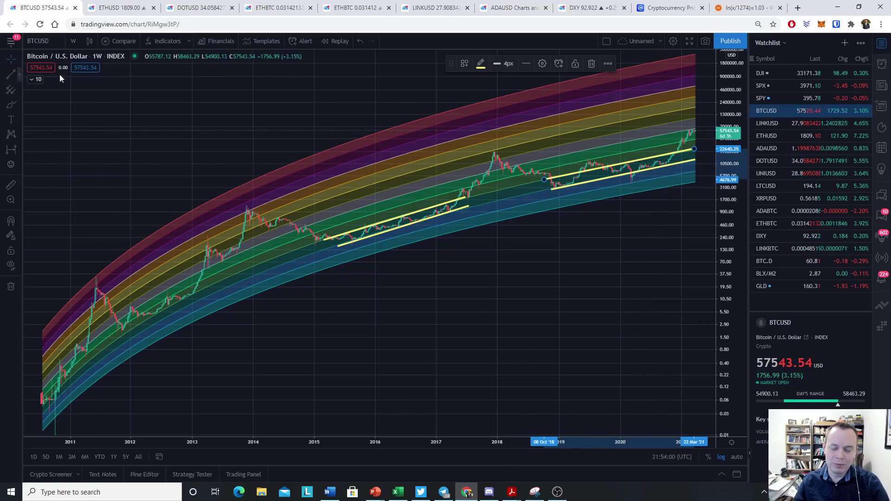
click(574, 163)
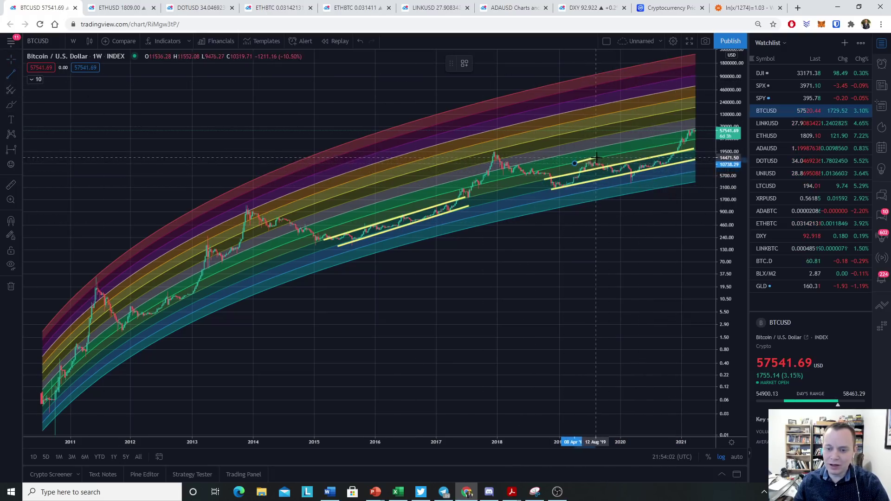
click(600, 157)
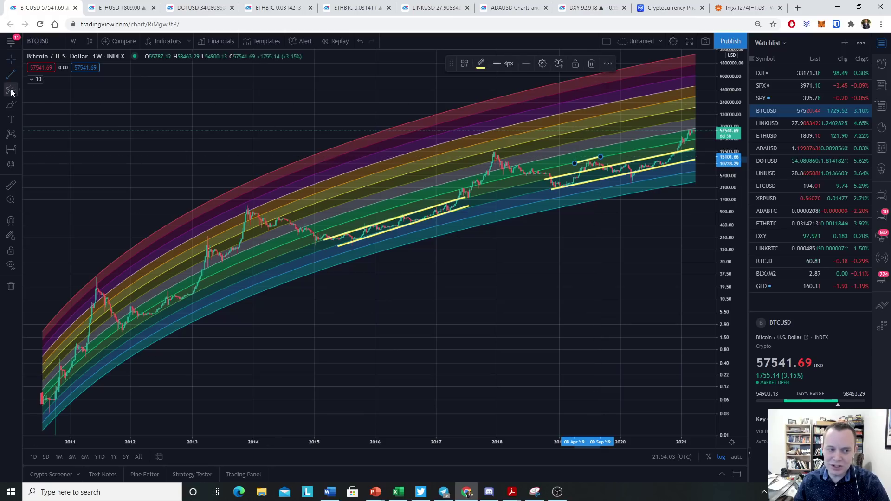
click(625, 183)
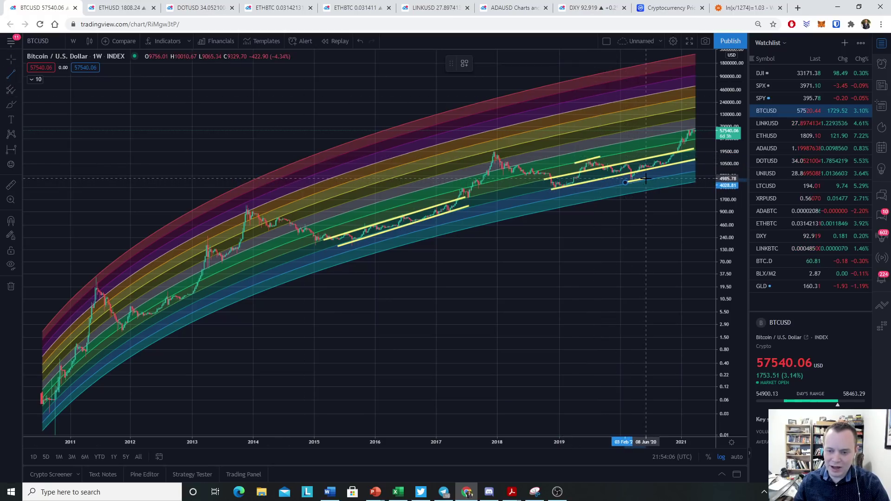
click(646, 178)
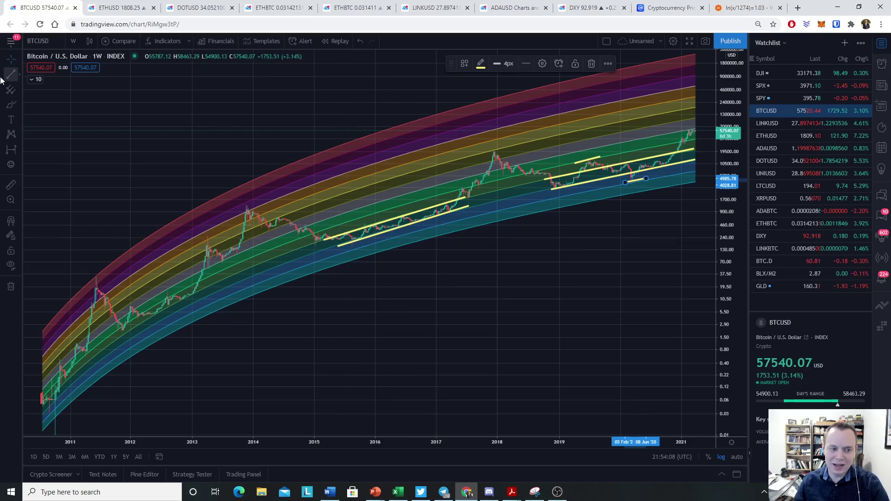
click(18, 59)
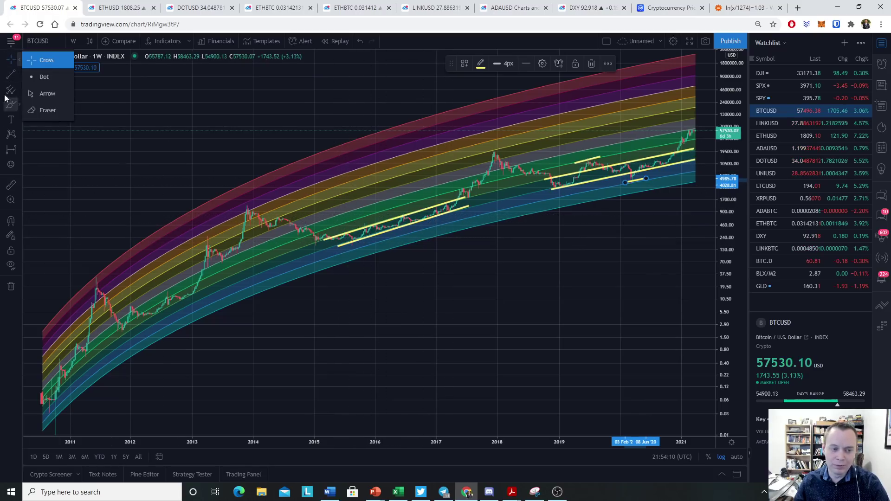
click(17, 60)
Step: Delete the short 2019-highs test line and select the 2020-dip one
drag(587, 249, 538, 176)
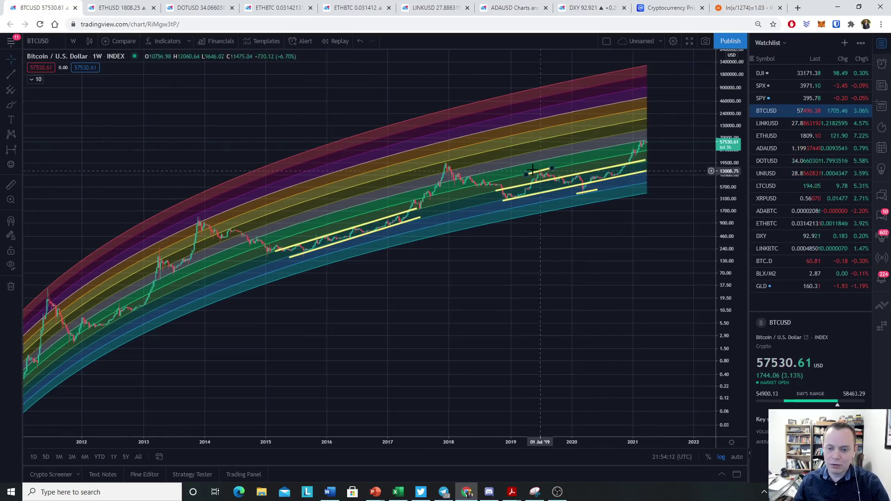
click(538, 173)
key(Delete)
click(586, 191)
Step: Delete the 2020-dip test line and stretch the price scale vertically
key(Delete)
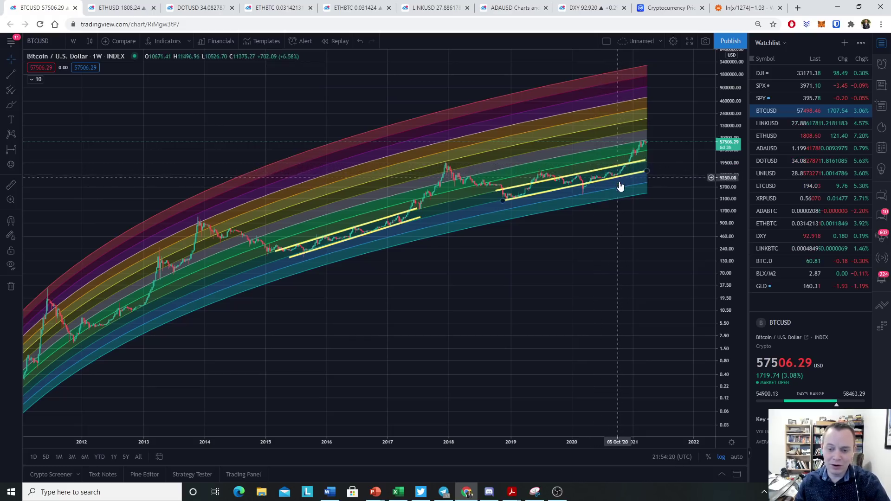
drag(729, 310, 725, 254)
scroll(700, 243, up, 1)
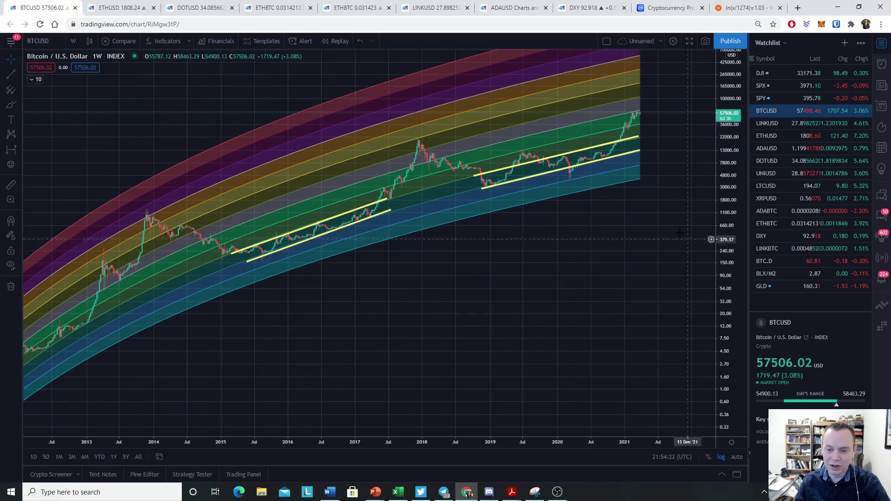
Step: Brush circles around the mid-2019 peak and 2020 dip, then pan back to 2010–2011
click(11, 107)
mouse_move(525, 148)
mouse_down()
mouse_move(517, 152)
mouse_move(527, 148)
mouse_up()
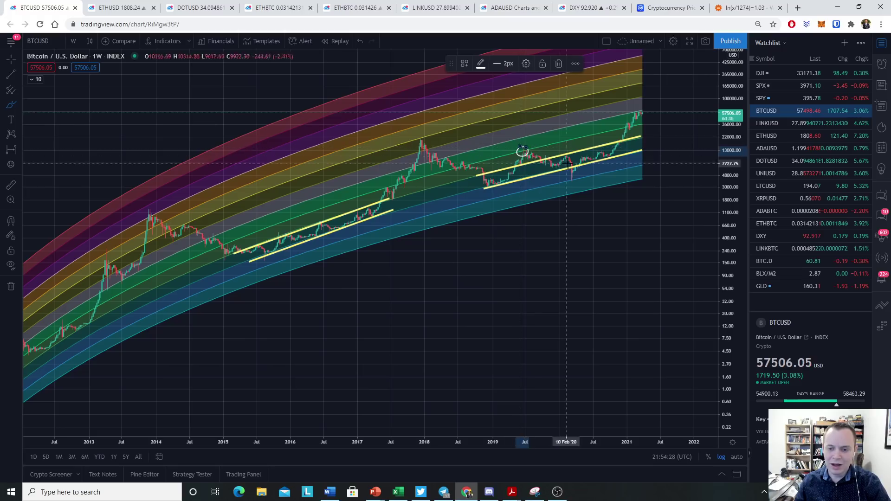
drag(576, 178, 577, 185)
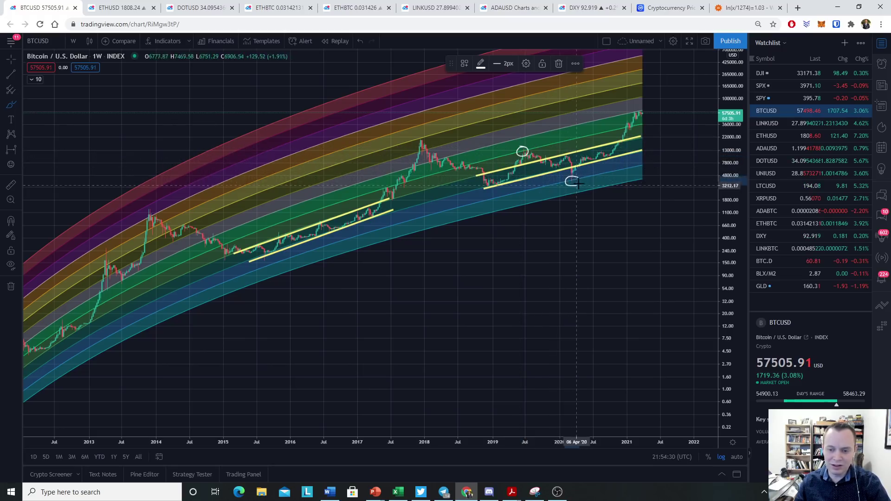
click(9, 60)
drag(342, 257, 390, 252)
drag(385, 293, 601, 214)
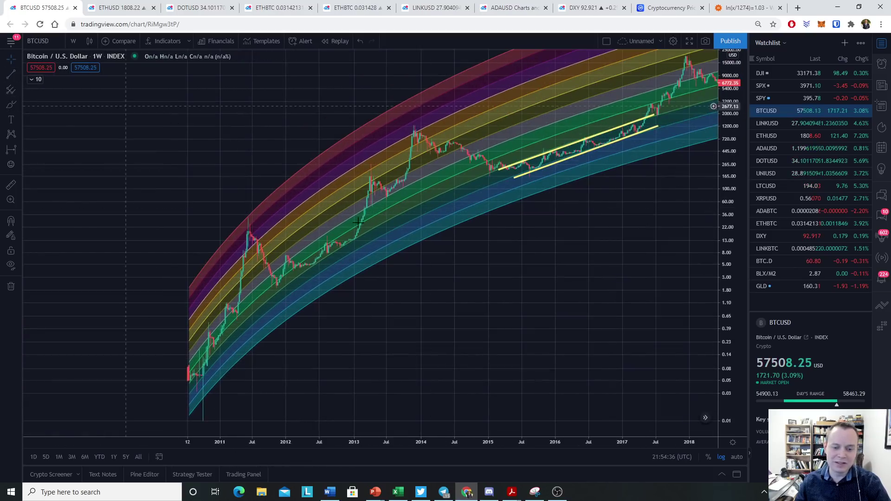
Step: Draw two parallel trend lines along the 2012–2013 rise
drag(288, 281, 365, 233)
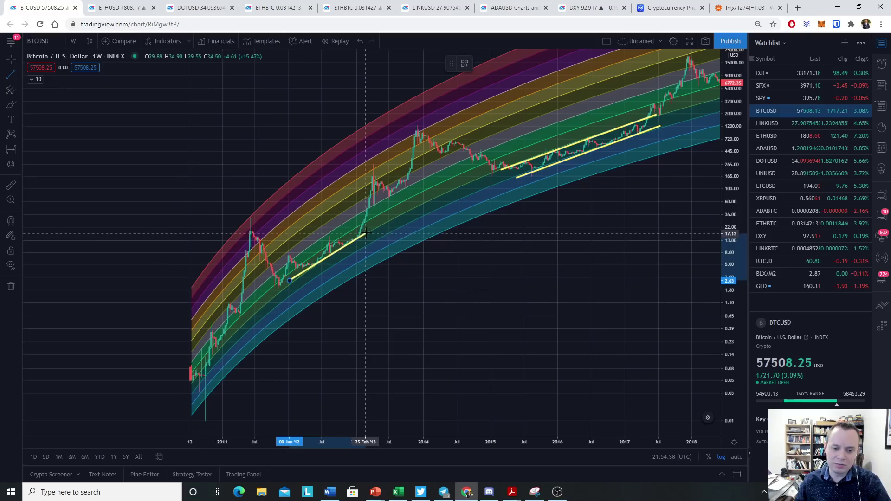
click(11, 75)
drag(287, 278, 361, 223)
click(4, 62)
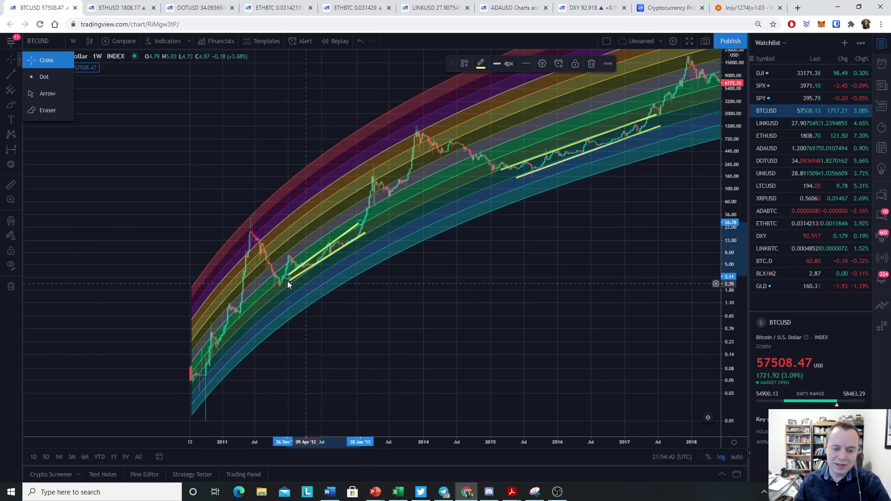
drag(289, 282, 291, 287)
Step: Add two parallel trend lines from the 2010 lows into early 2011, then pan to 2014–2024
click(19, 74)
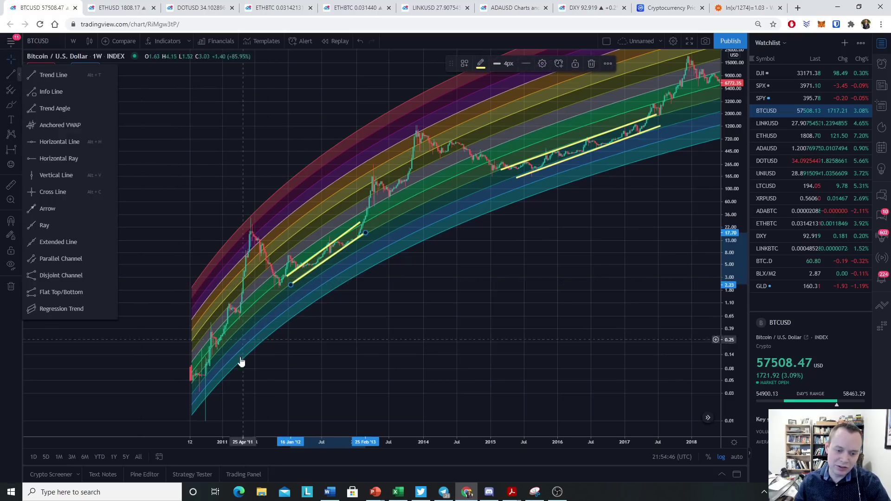
click(42, 90)
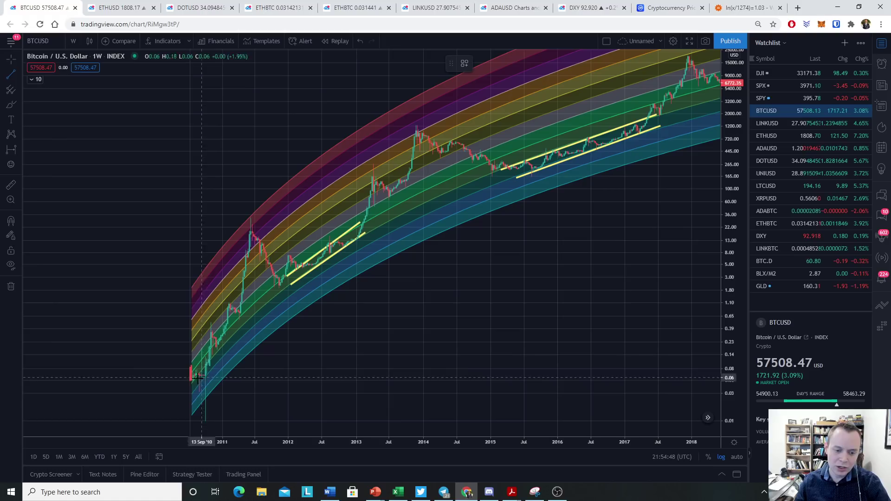
click(193, 382)
click(228, 339)
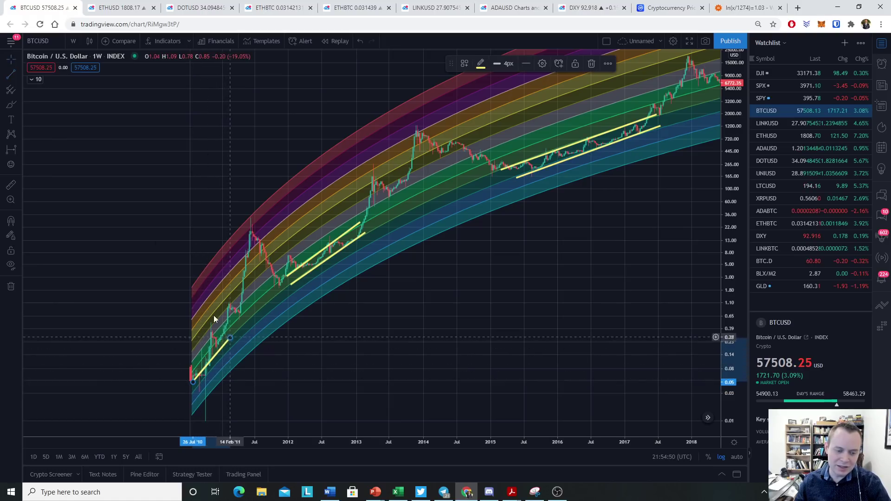
click(191, 374)
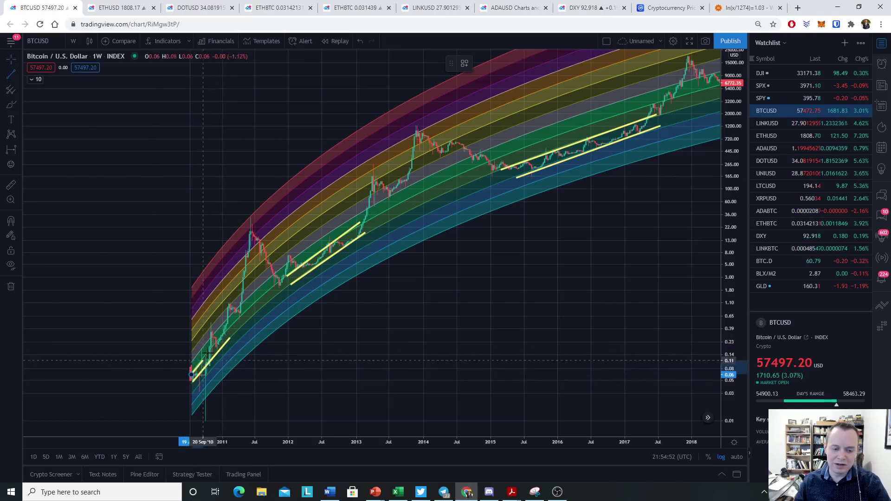
click(225, 330)
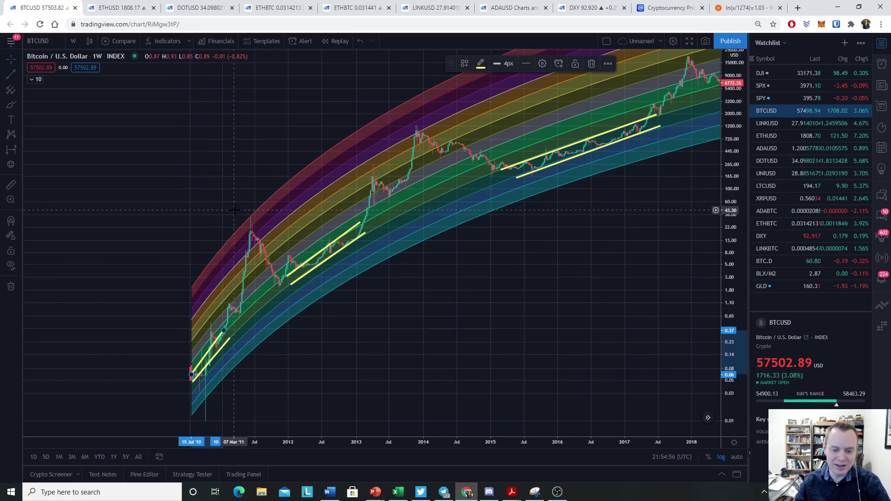
click(19, 60)
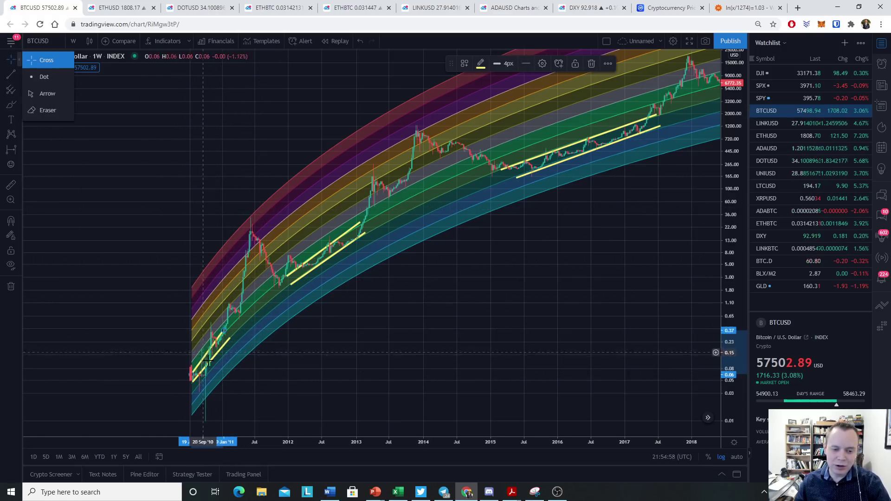
drag(540, 242, 185, 352)
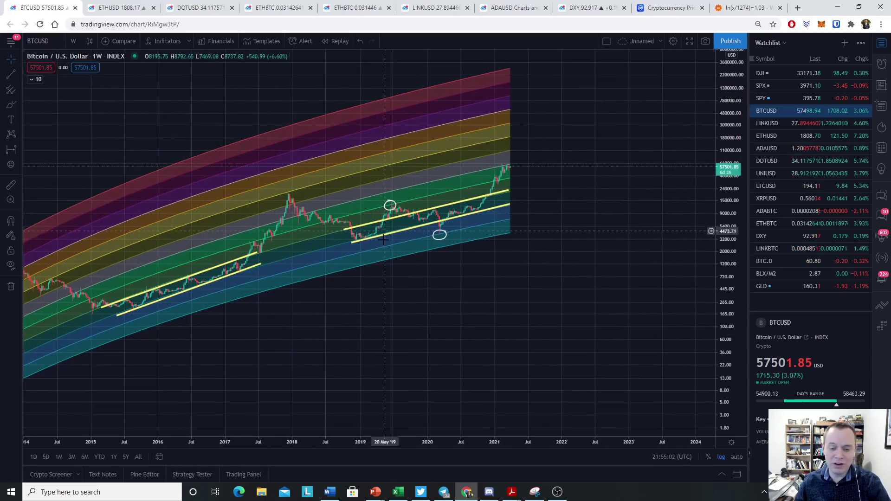
Step: Reframe the chart on the early years and brush a circle around the mid-2011 peak
drag(413, 295, 473, 284)
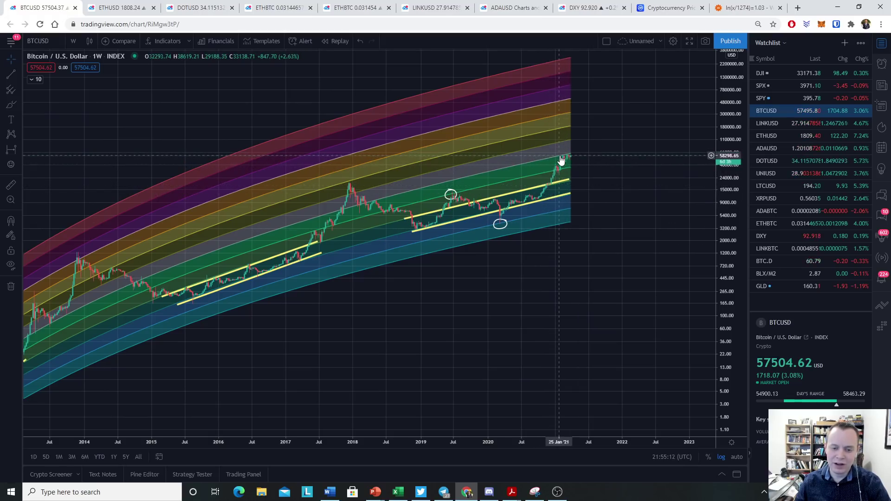
drag(240, 357, 402, 287)
scroll(433, 270, down, 1)
scroll(438, 268, down, 1)
drag(711, 140, 698, 155)
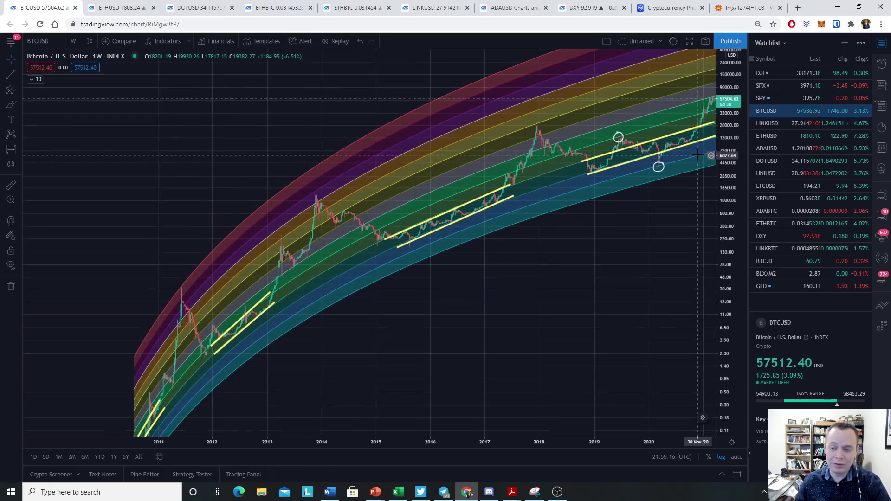
drag(727, 181, 727, 273)
drag(633, 263, 580, 244)
scroll(581, 245, up, 2)
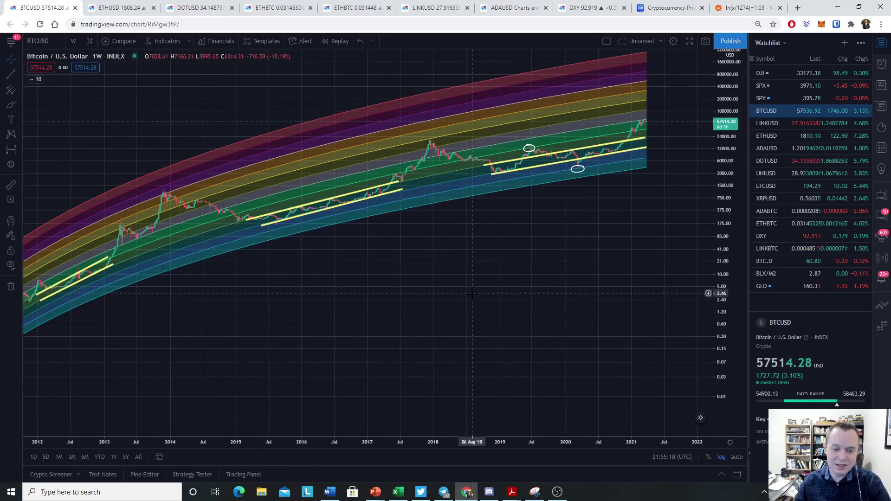
drag(472, 292, 572, 284)
drag(721, 339, 720, 291)
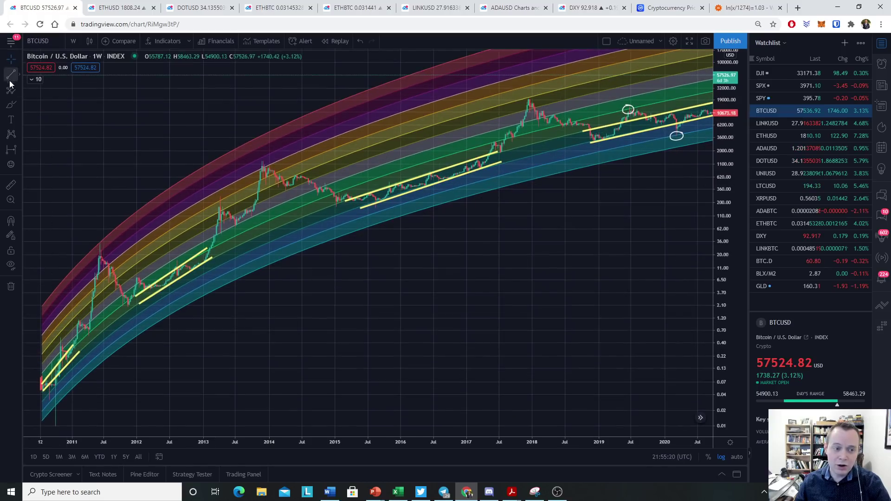
click(11, 105)
mouse_move(110, 242)
mouse_down()
mouse_move(103, 253)
mouse_move(111, 242)
mouse_up()
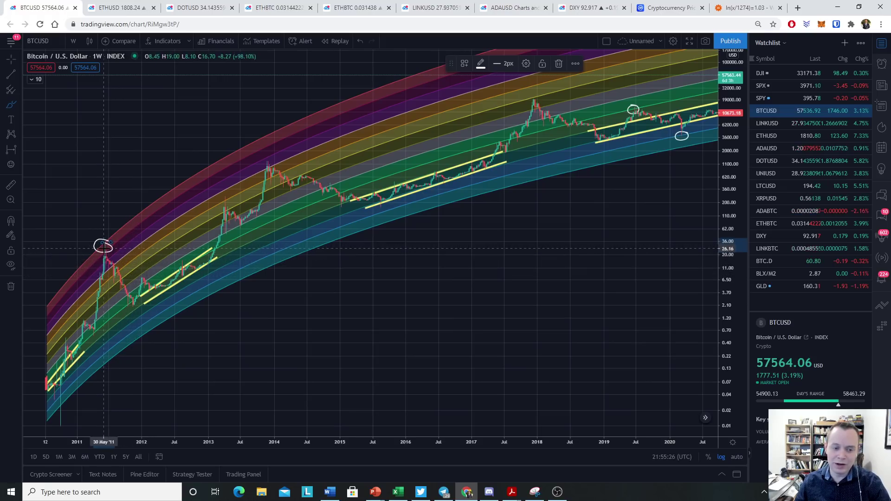
Step: Brush circles around the late-2013 and December 2017 peaks
drag(263, 176, 274, 173)
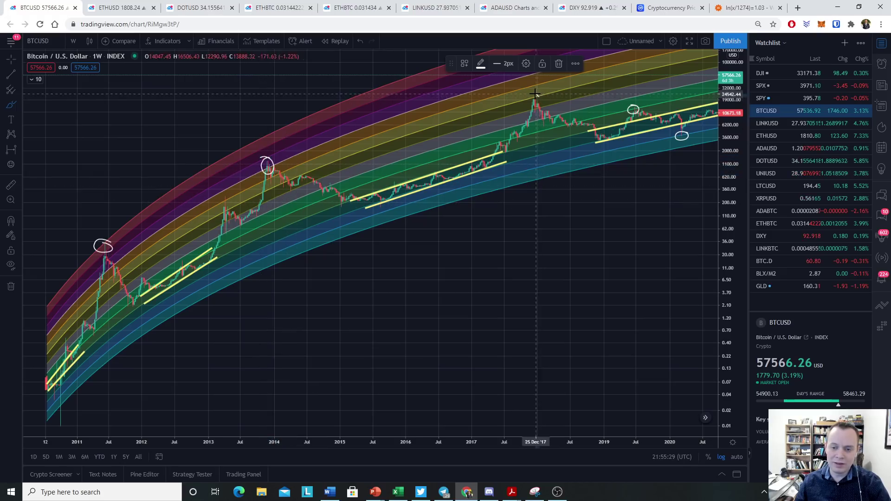
drag(526, 105, 534, 106)
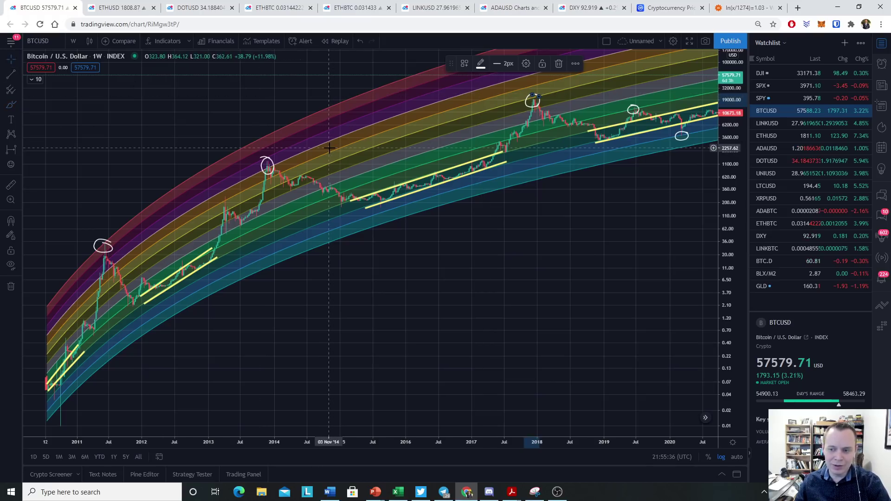
drag(645, 192, 409, 267)
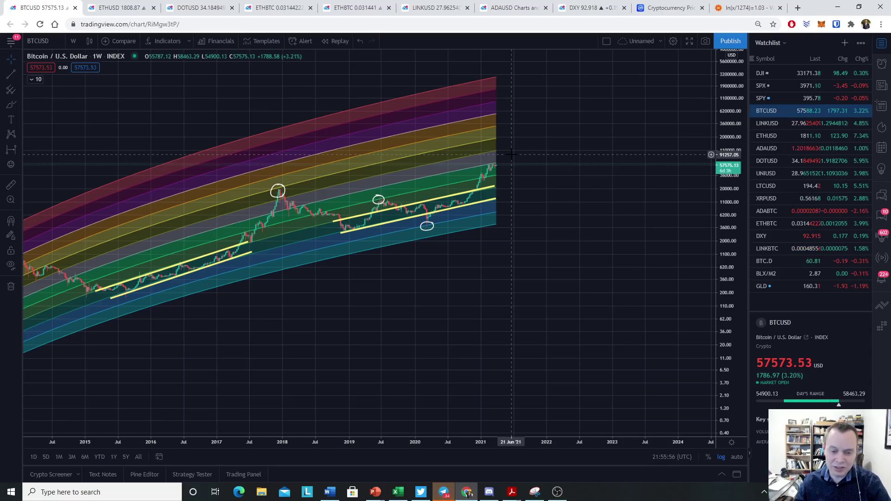
drag(180, 119, 464, 75)
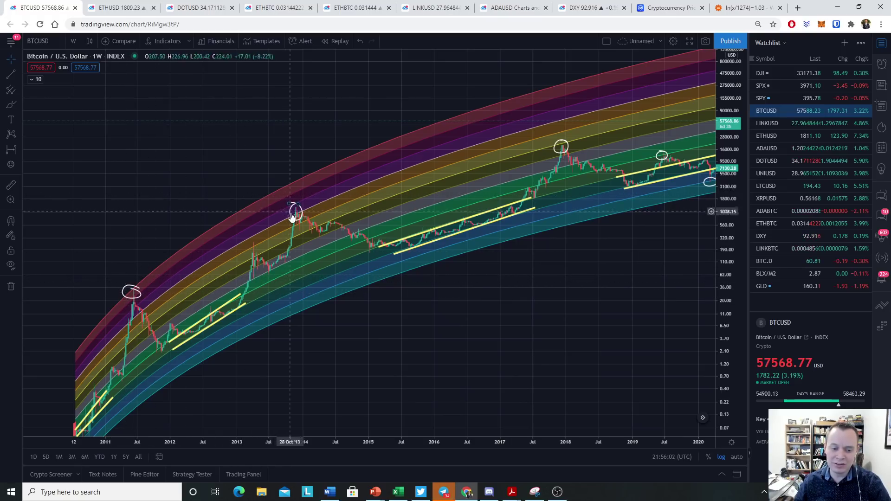
Step: Brush an arc from the 2011 circle to the 2013 circle, then reframe toward 2021
mouse_move(136, 273)
mouse_down()
mouse_move(283, 212)
mouse_move(311, 195)
mouse_move(349, 147)
mouse_move(538, 136)
mouse_up()
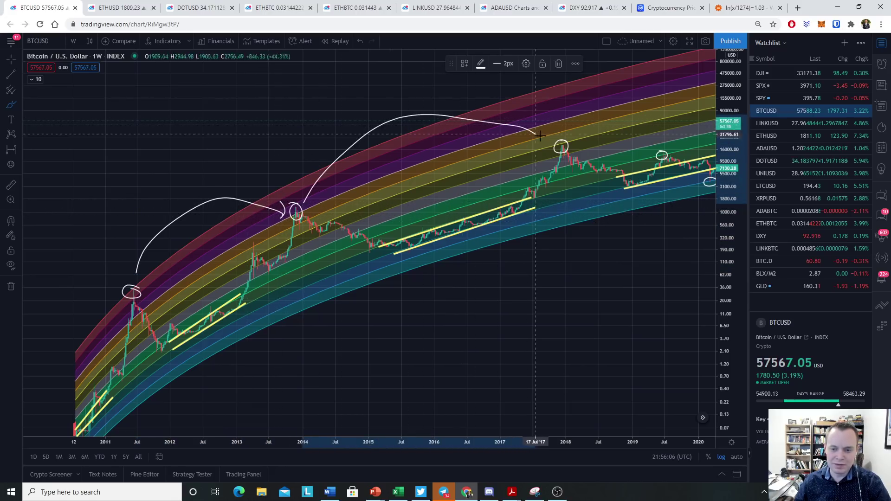
click(11, 60)
drag(625, 248, 339, 314)
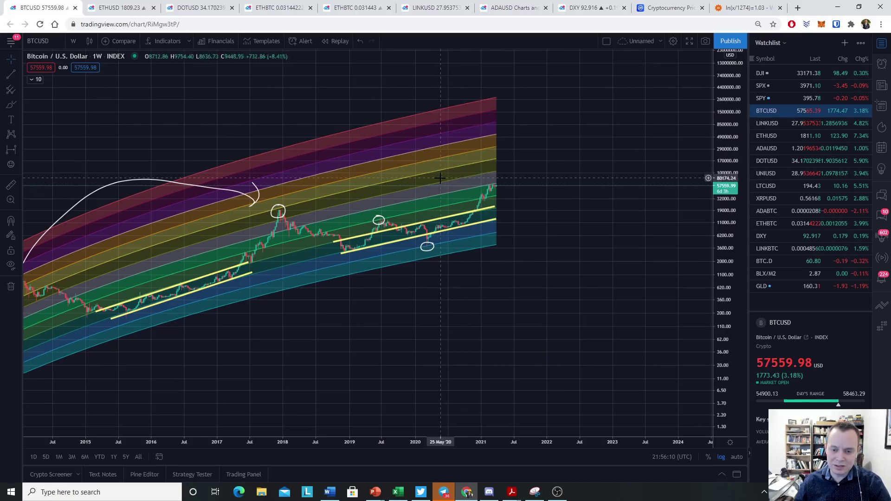
drag(478, 171, 498, 163)
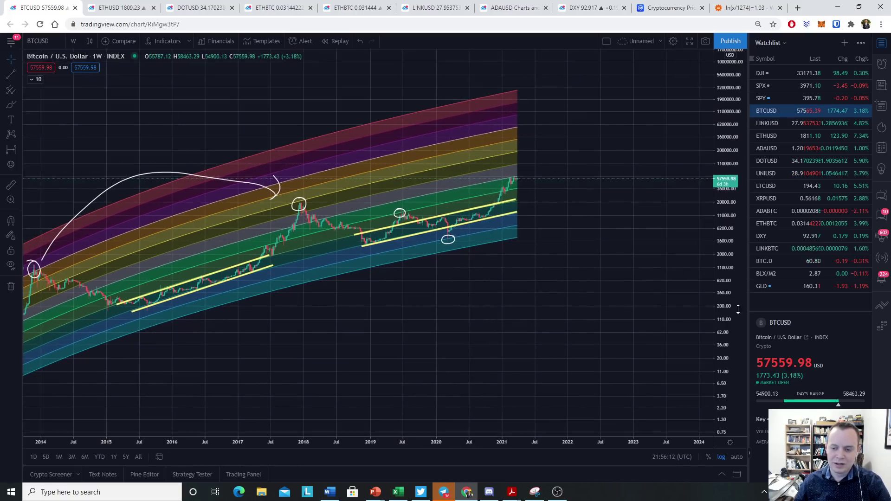
drag(738, 309, 733, 162)
drag(564, 111, 635, 146)
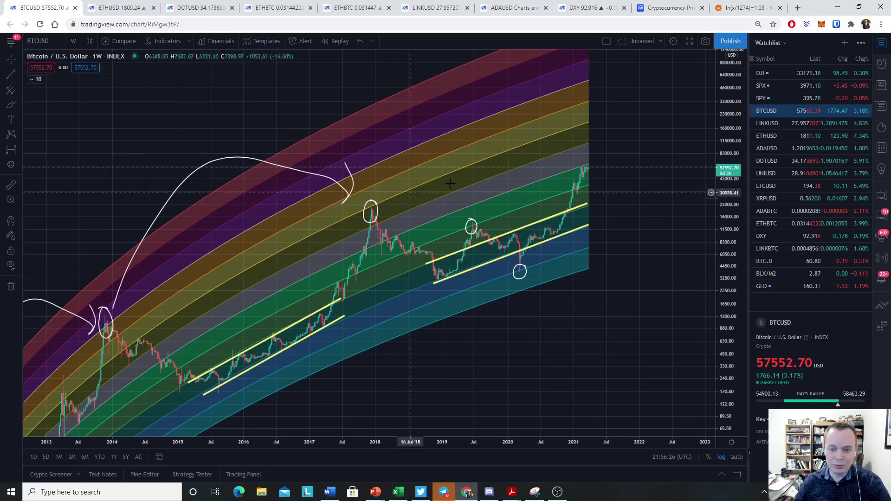
Step: Check band values in the indicator legend and brush an upward stroke from the latest 2021 candle
click(31, 79)
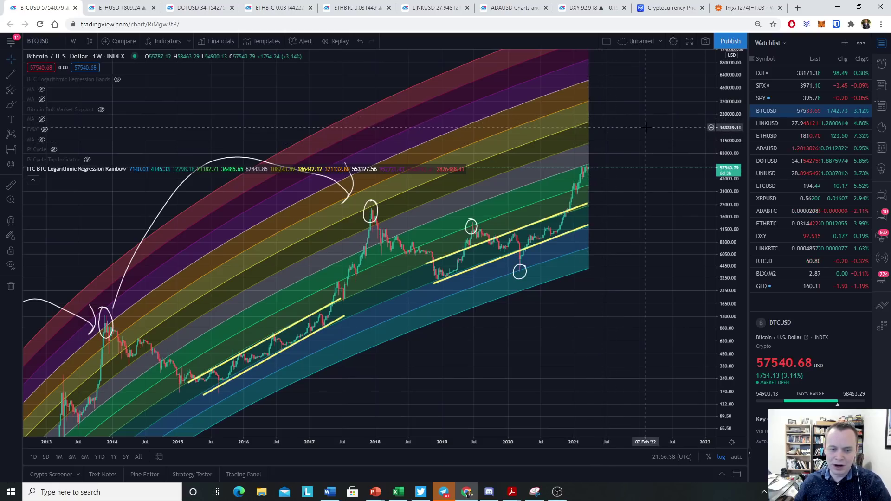
click(32, 183)
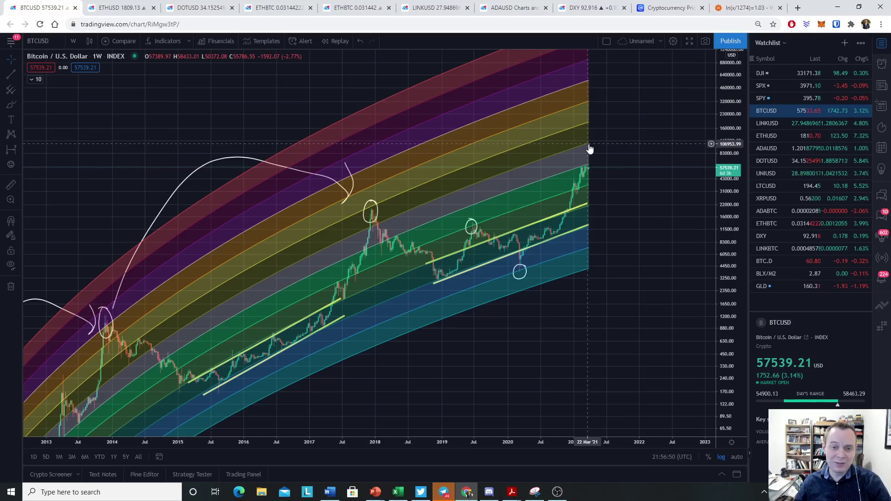
click(11, 105)
drag(585, 170, 588, 131)
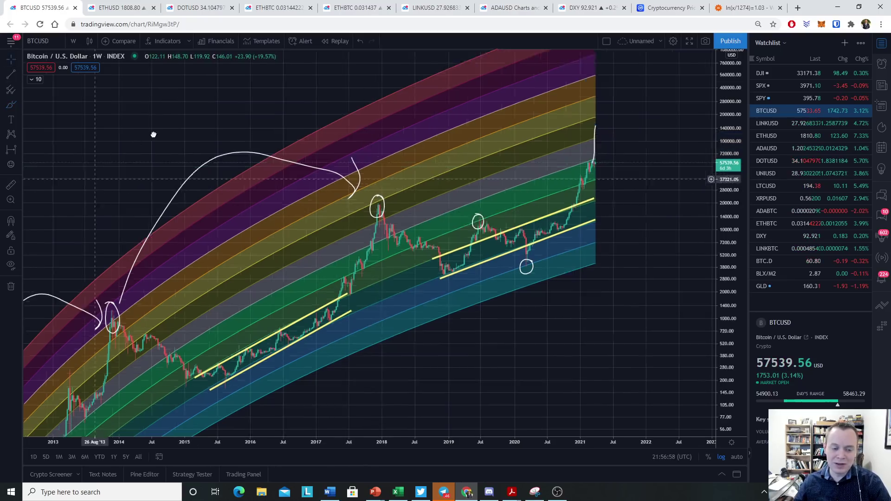
drag(385, 242, 611, 120)
drag(734, 156, 732, 287)
drag(661, 289, 583, 272)
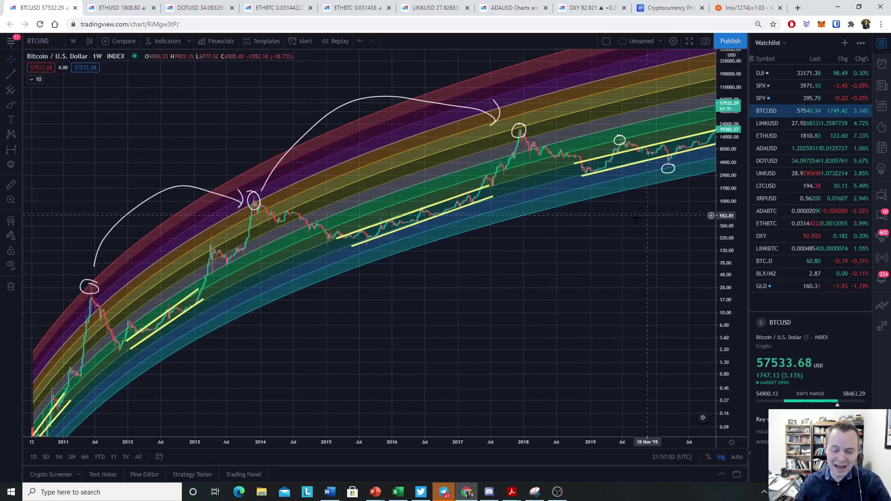
drag(647, 278, 333, 269)
Step: Remove all drawings from the chart using the context menu's Remove Drawings
right_click(462, 266)
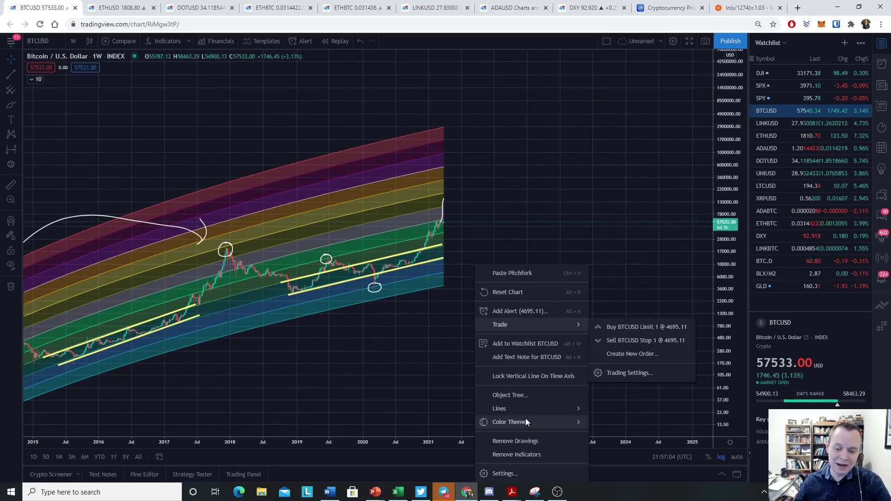
click(523, 445)
scroll(623, 291, up, 5)
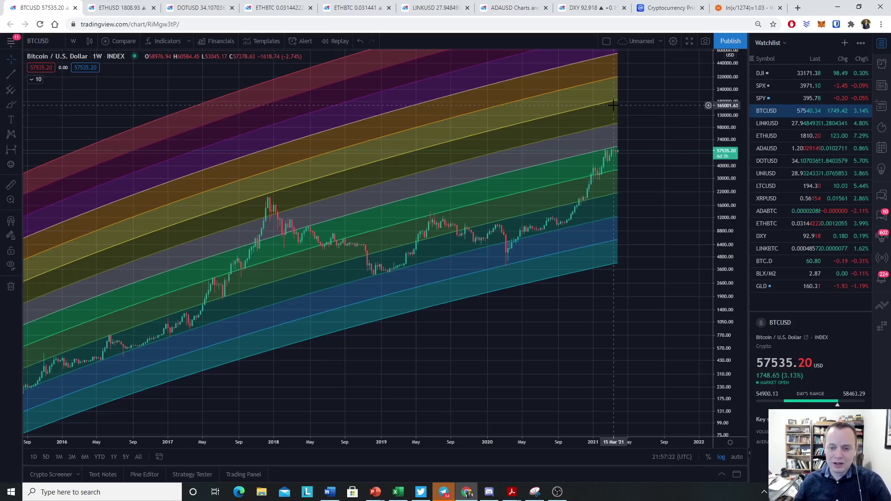
scroll(643, 104, down, 2)
Step: Sketch a rising freehand projection past the bands, then delete it
drag(663, 121, 520, 170)
drag(732, 147, 732, 185)
mouse_move(486, 168)
mouse_down()
mouse_move(533, 151)
mouse_move(664, 135)
mouse_up()
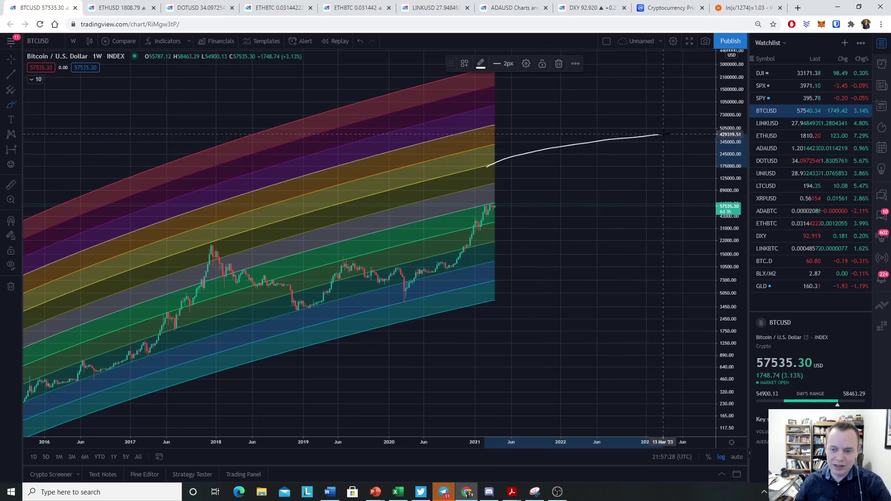
click(559, 65)
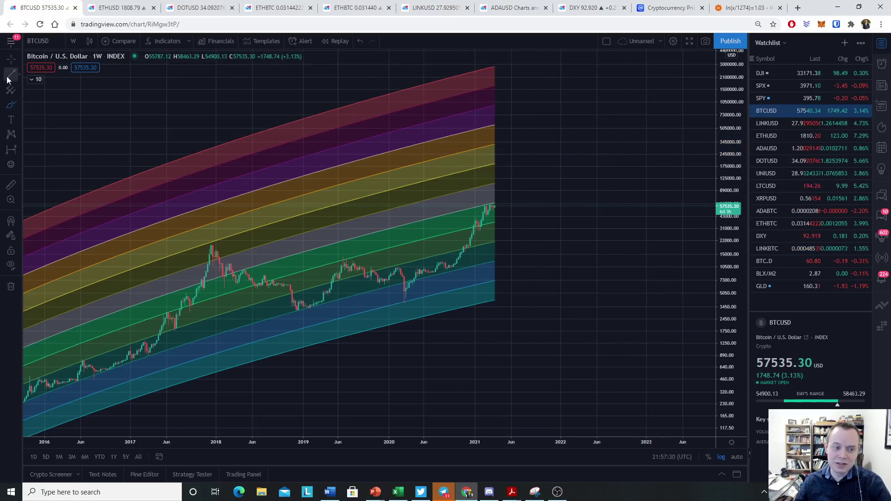
Step: Draw a trend line from about 185,000 in March 2021 to roughly 360,000 by January 2023
click(491, 165)
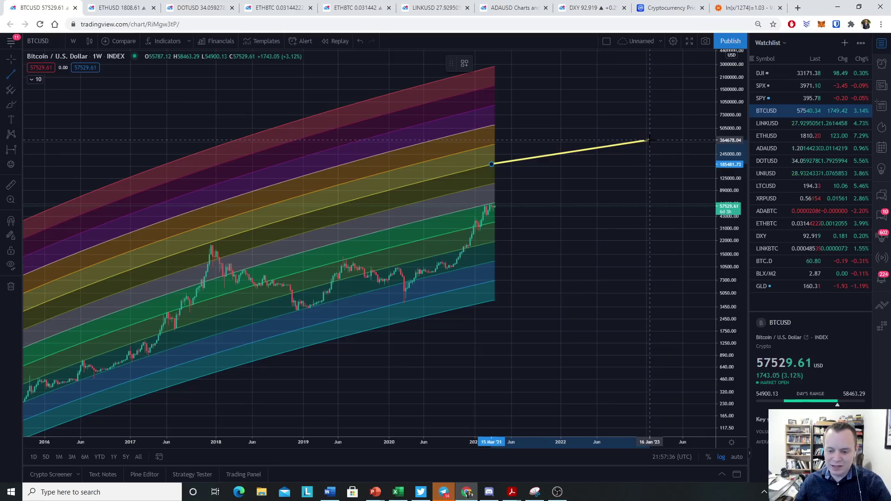
click(649, 140)
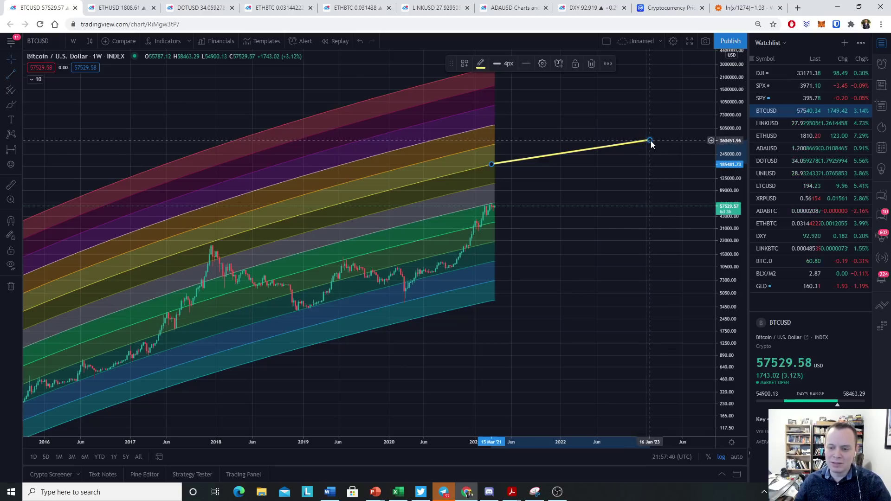
click(9, 80)
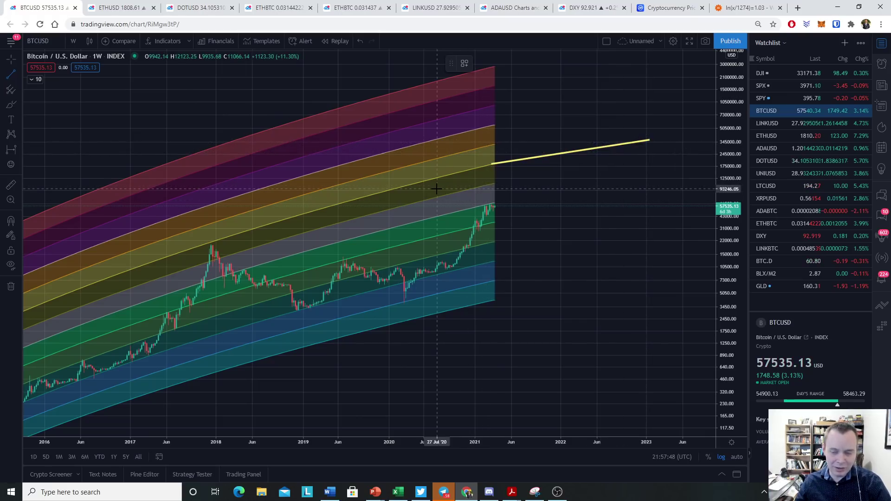
click(10, 64)
Step: Reframe on 2011–2015, brush an X mark in the upper bands and circle the 2013 peak
drag(174, 321, 447, 146)
scroll(457, 180, down, 5)
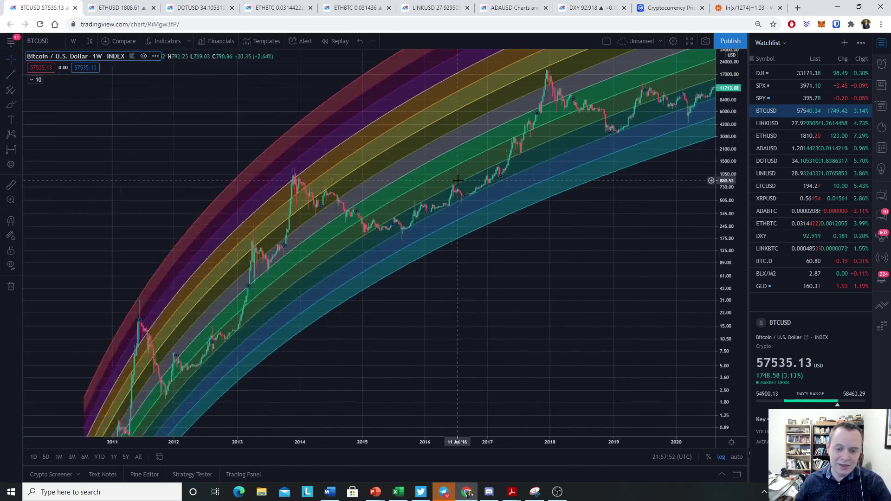
drag(740, 151, 738, 269)
scroll(664, 282, up, 3)
drag(629, 283, 602, 257)
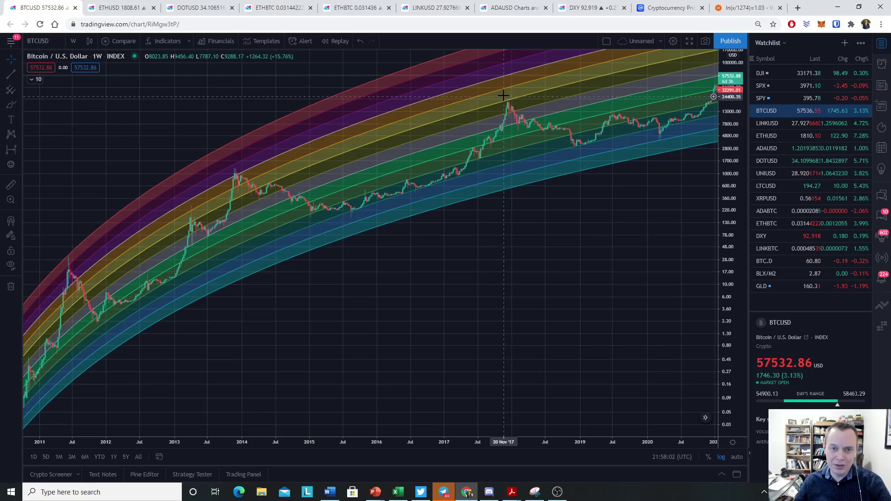
click(16, 106)
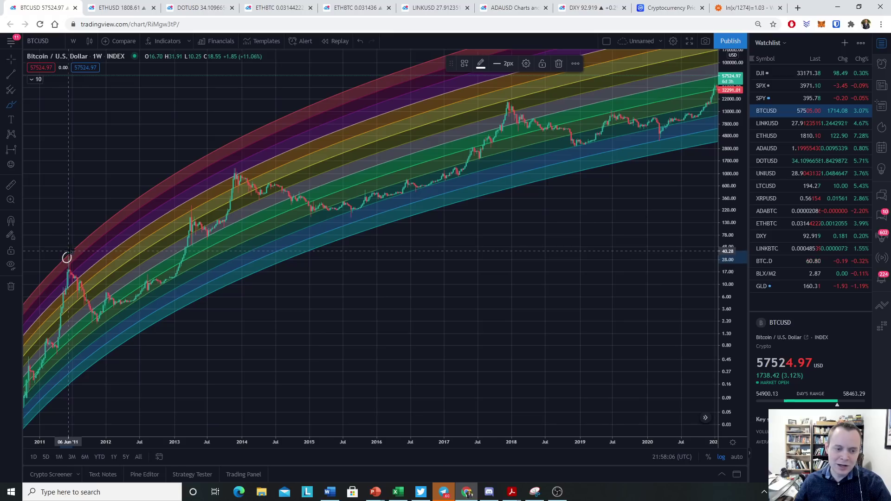
mouse_move(238, 164)
mouse_down()
mouse_move(227, 161)
mouse_move(237, 158)
mouse_up()
mouse_move(126, 210)
mouse_down()
mouse_move(142, 212)
mouse_move(131, 212)
mouse_up()
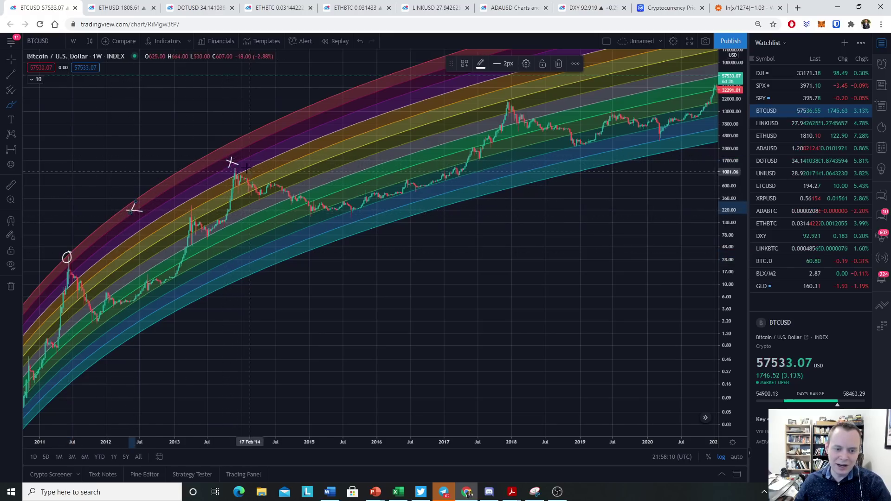
drag(235, 171, 232, 172)
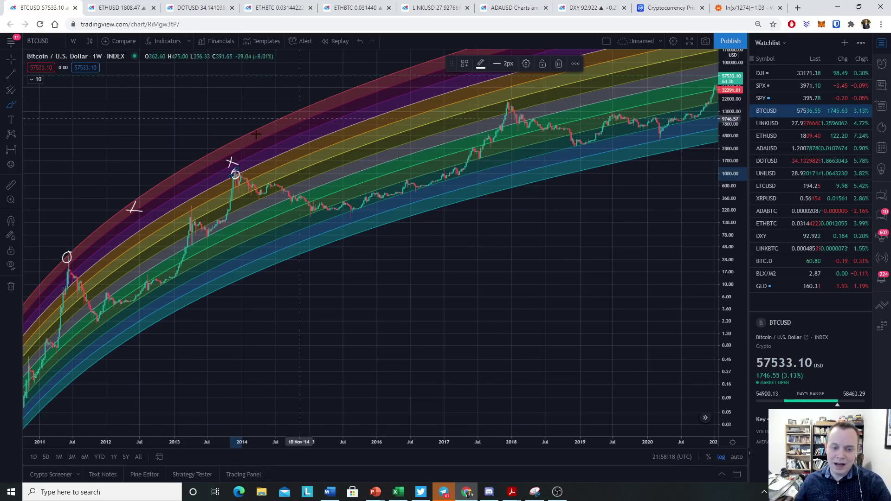
Step: Add two more X marks along the top band to the right
click(17, 105)
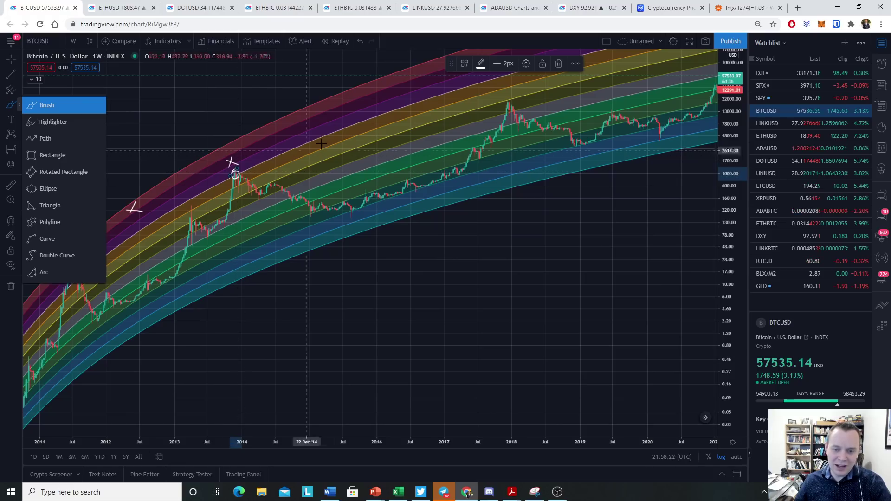
drag(269, 152, 326, 139)
drag(323, 134, 316, 151)
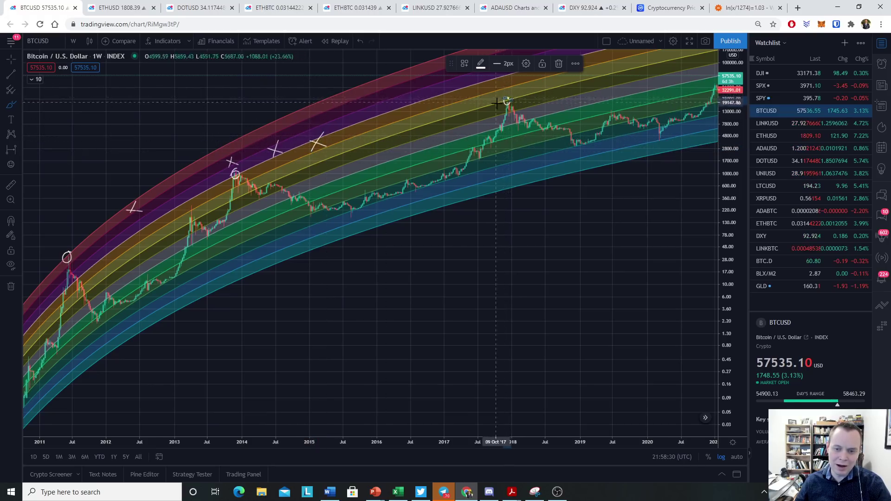
Step: Leave drawing mode and reframe the chart on the 2016–2021 history
click(11, 64)
drag(630, 204, 288, 299)
drag(731, 369, 731, 216)
scroll(549, 234, up, 5)
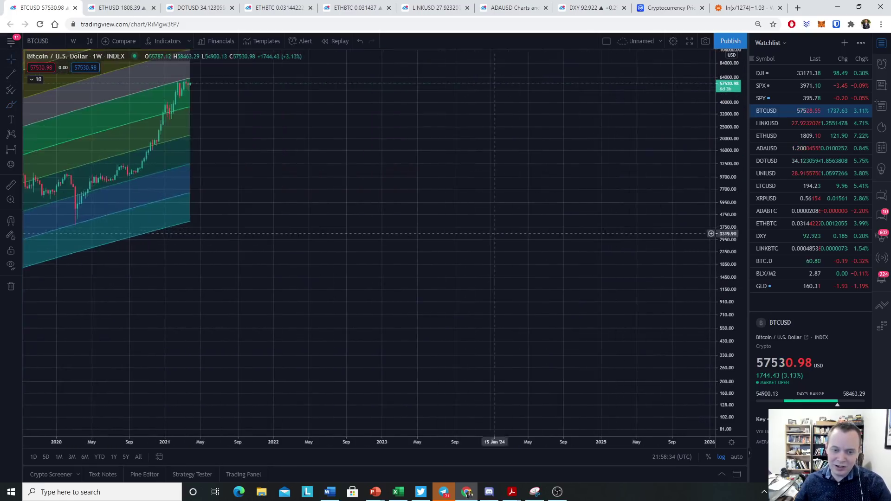
drag(287, 191, 685, 210)
Step: Draw the yellow straight projection line over the current rally
click(11, 75)
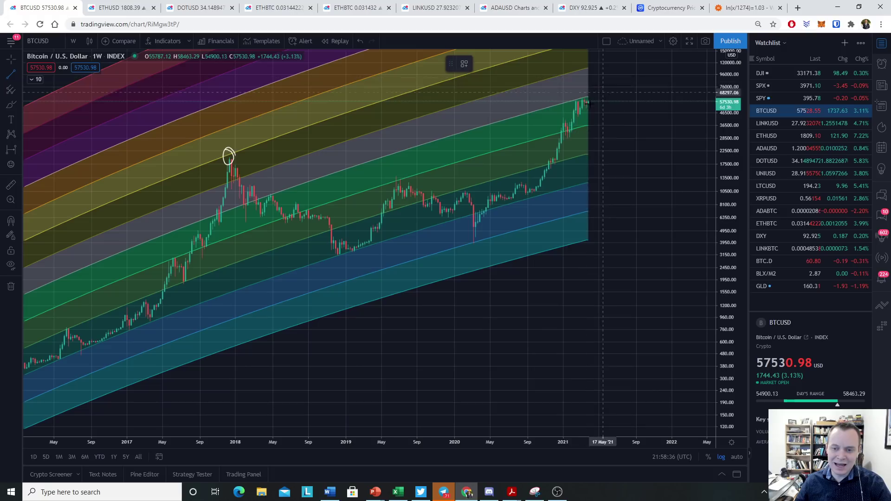
click(560, 106)
click(596, 95)
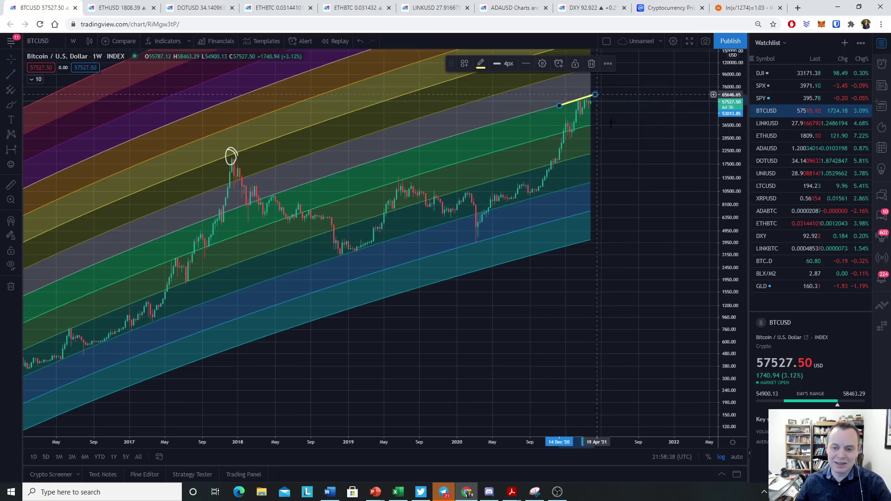
Step: Zoom out to view both projection lines against the rainbow bands
click(11, 60)
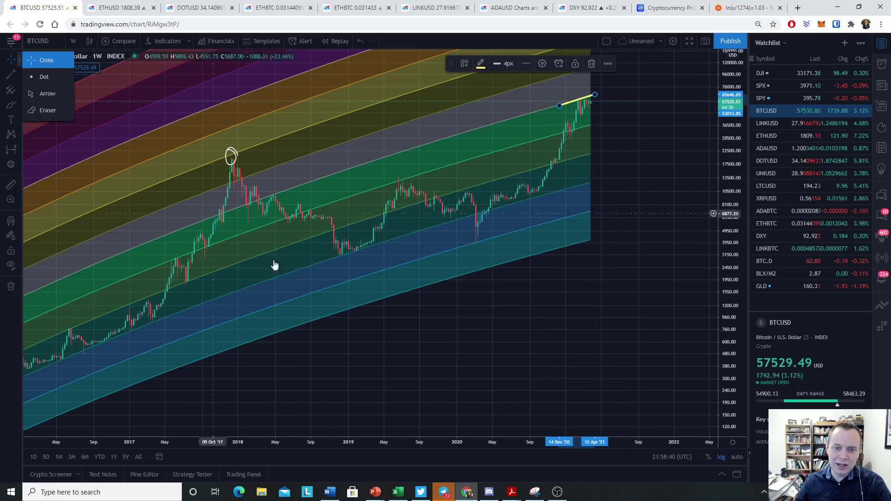
drag(284, 270, 385, 259)
drag(727, 190, 726, 285)
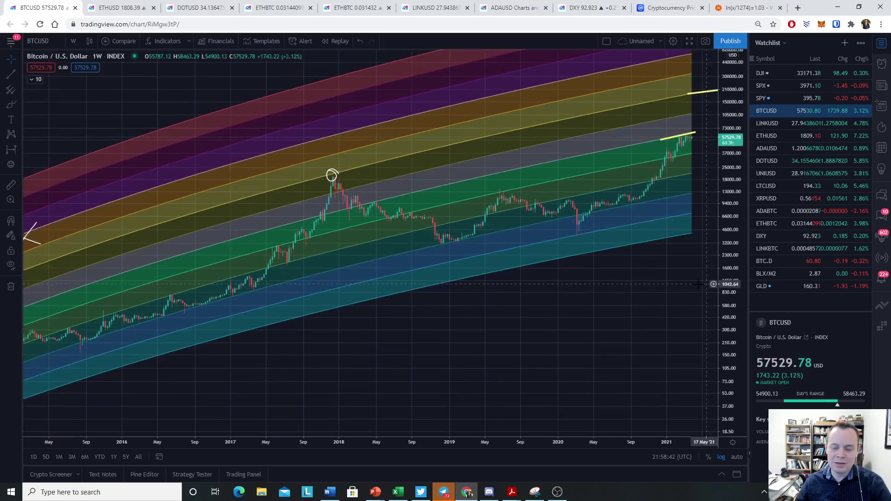
drag(653, 287, 520, 303)
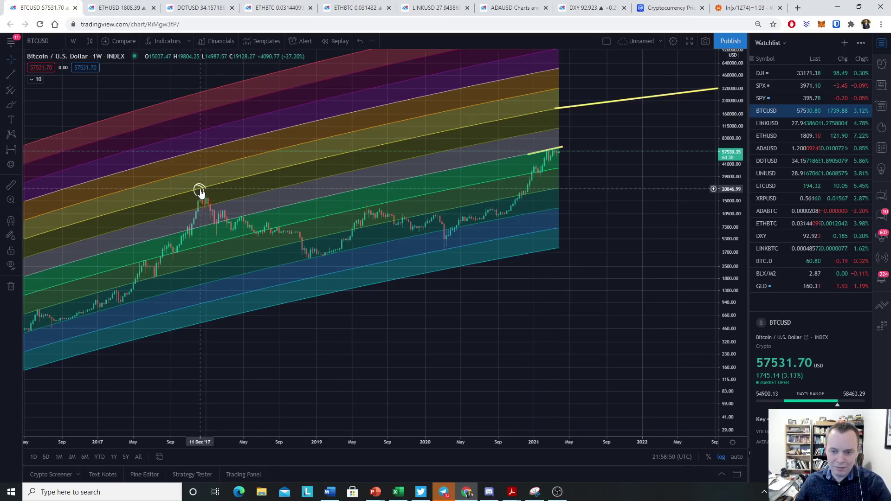
right_click(670, 211)
Step: Remove all drawings from the chart and zoom in on the recent candles
click(691, 390)
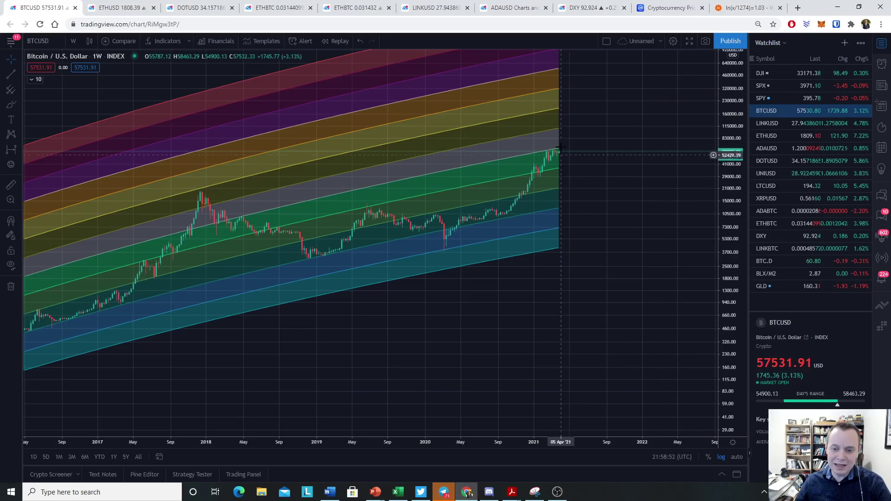
drag(729, 327, 728, 65)
drag(633, 149, 634, 318)
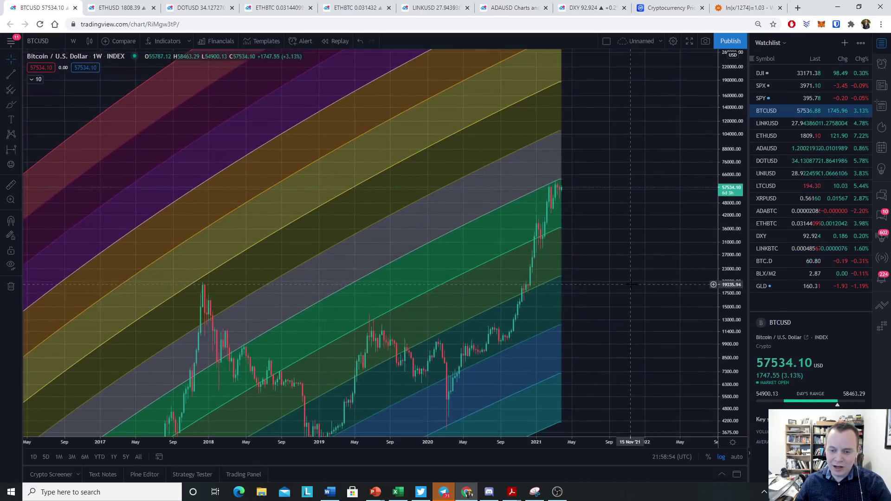
scroll(631, 284, up, 5)
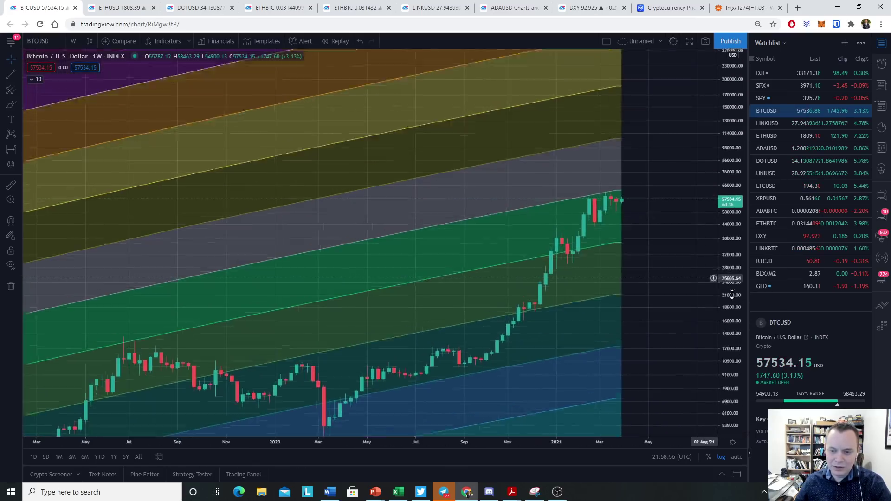
scroll(737, 322, up, 5)
Step: Frame the 2018–2021 climb to about 57,500 and expand the indicator list to show Rainbow values
drag(582, 104, 659, 317)
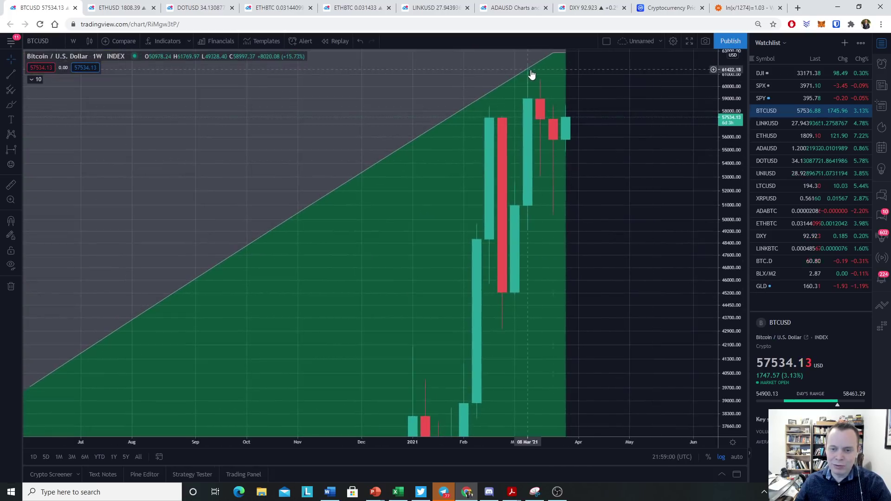
drag(729, 111, 726, 395)
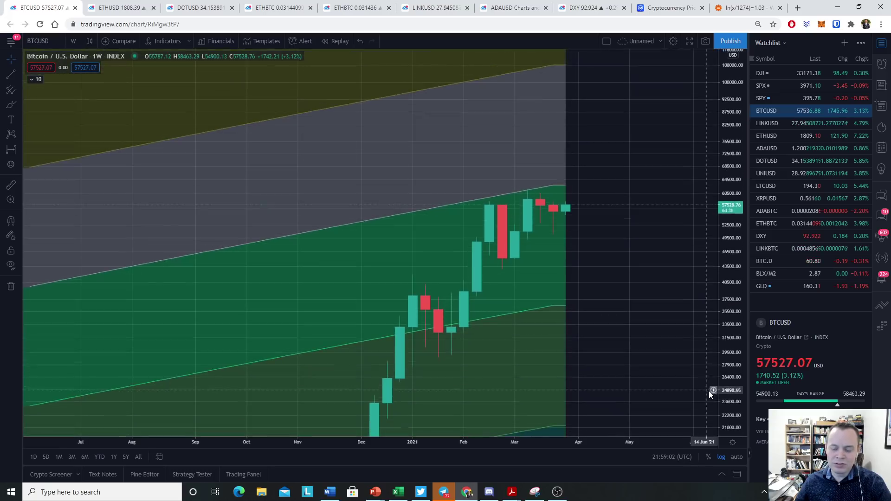
drag(650, 324, 646, 223)
scroll(646, 223, down, 5)
scroll(714, 328, down, 3)
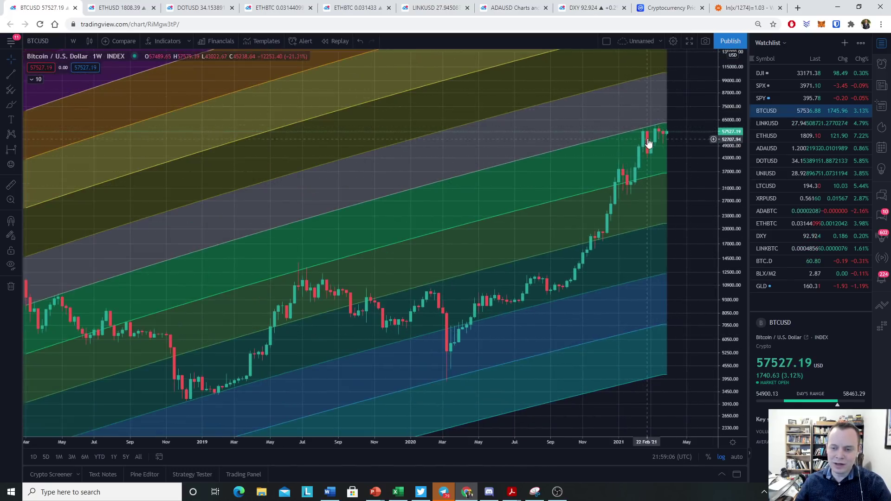
click(36, 79)
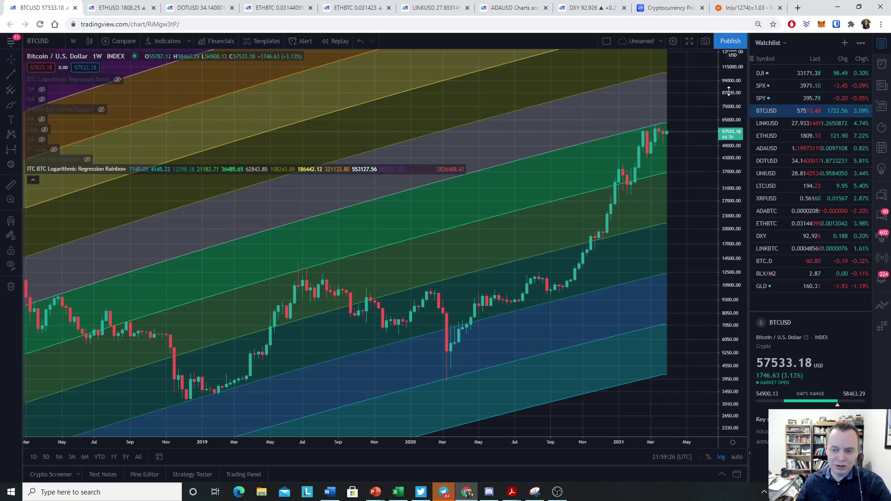
Step: Zoom out to late 2015–2021 with higher bands visible, then collapse the indicator list to one entry
drag(729, 91, 729, 114)
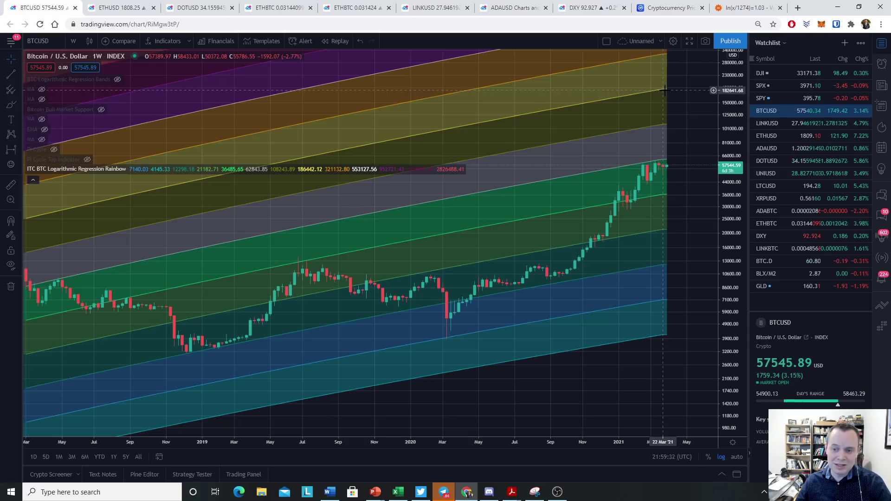
scroll(666, 94, down, 3)
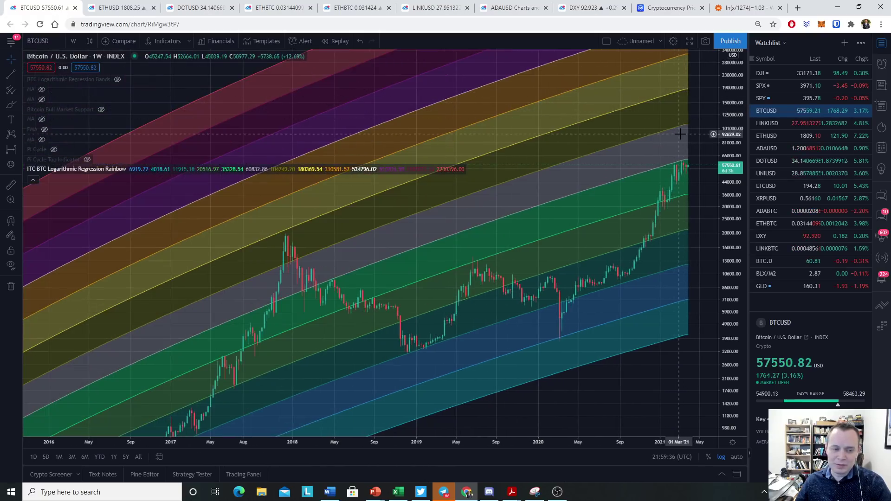
drag(742, 117, 730, 215)
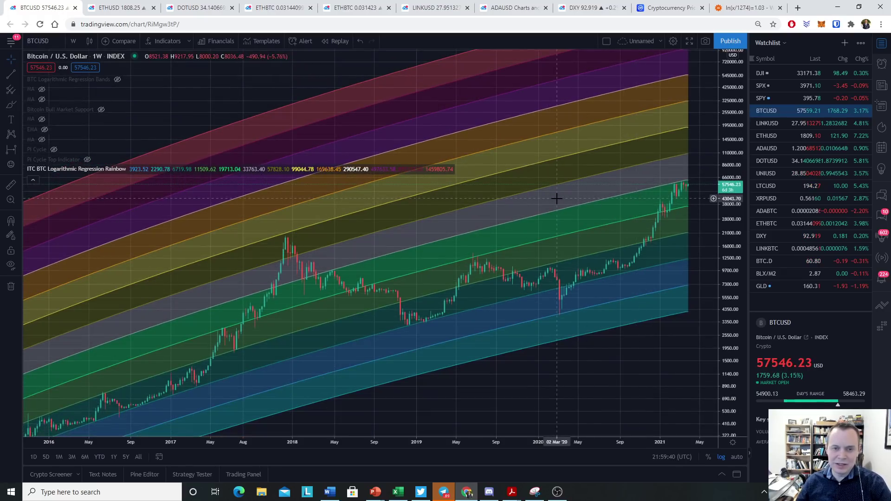
click(32, 179)
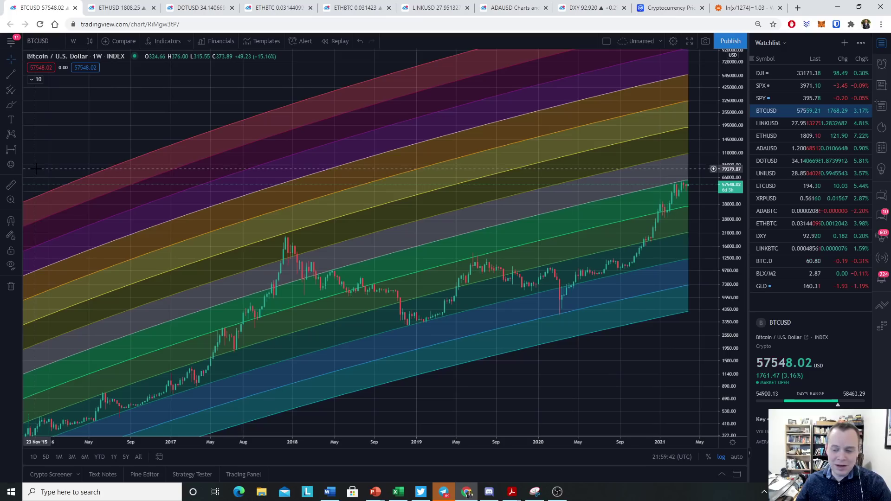
Step: Pan and rescale until the full 2010–2021 history fits inside the rainbow bands
drag(533, 328, 475, 350)
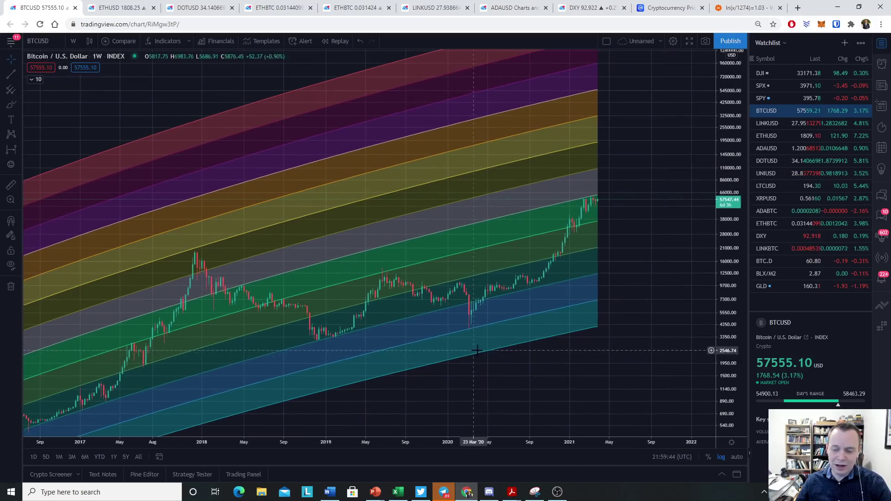
drag(730, 383, 724, 326)
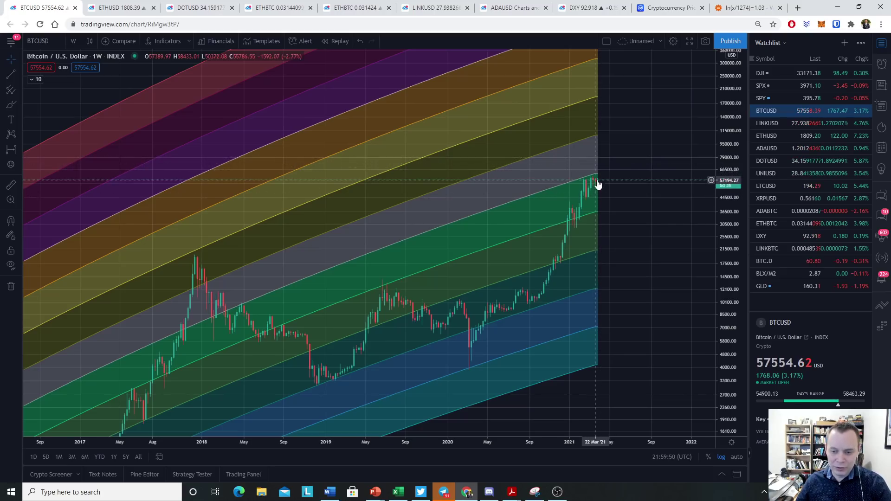
drag(453, 259, 568, 138)
drag(726, 135, 727, 340)
scroll(650, 344, down, 8)
drag(595, 344, 567, 208)
drag(734, 161, 733, 329)
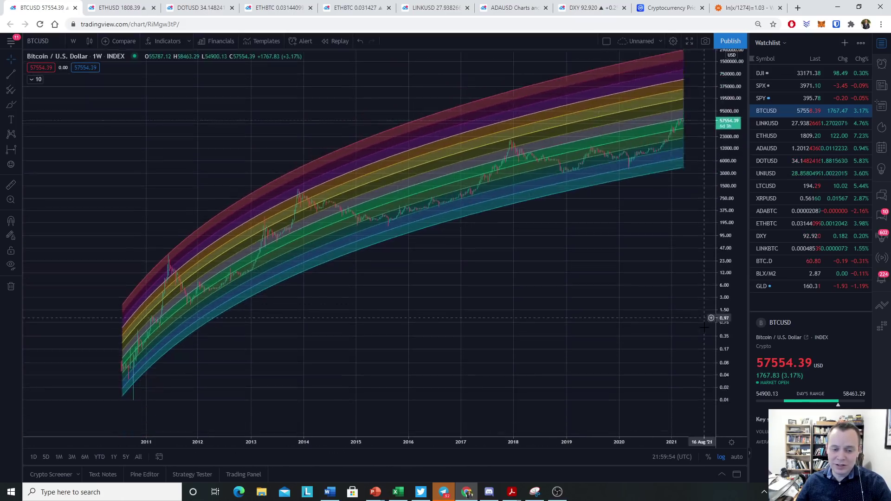
scroll(652, 298, up, 2)
drag(516, 288, 556, 298)
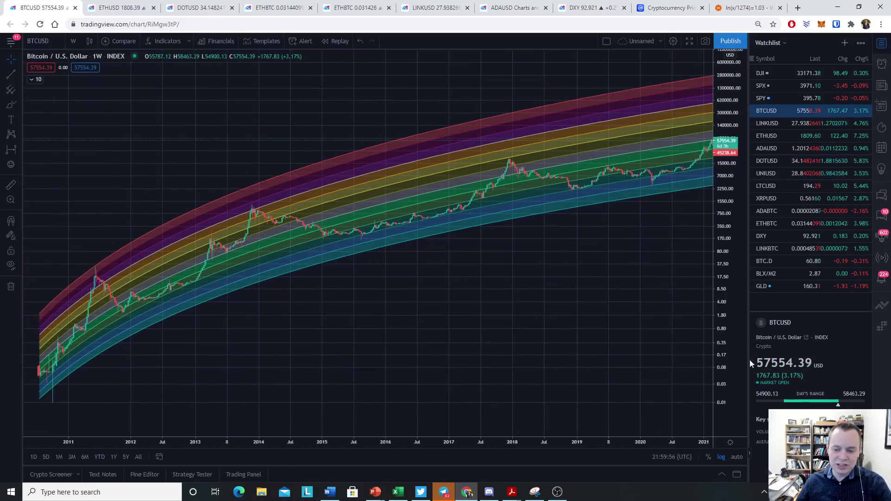
drag(737, 361, 731, 329)
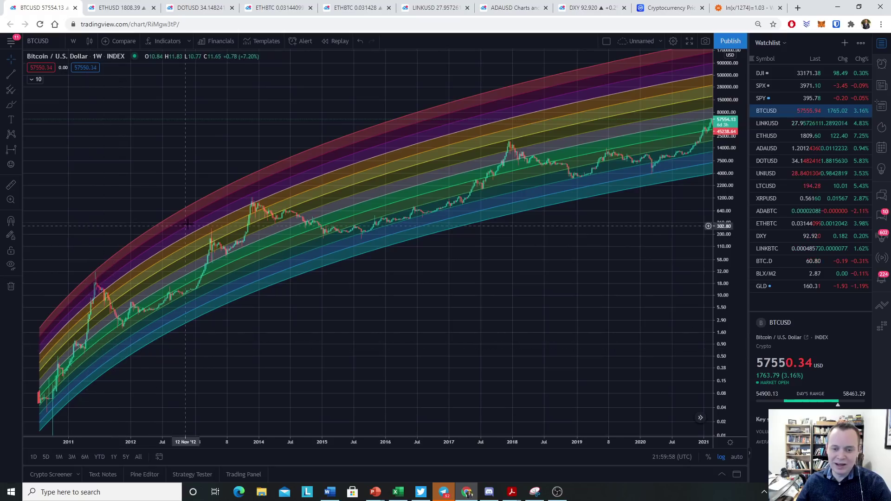
click(7, 106)
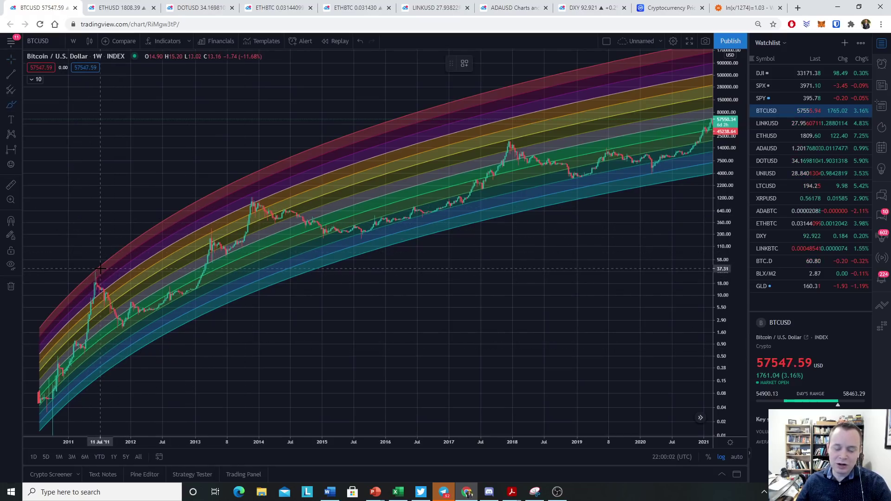
mouse_move(100, 268)
mouse_down()
mouse_move(97, 277)
mouse_move(99, 268)
mouse_up()
mouse_move(258, 193)
mouse_down()
mouse_move(247, 200)
mouse_move(252, 192)
mouse_up()
mouse_move(511, 137)
mouse_down()
mouse_move(503, 147)
mouse_move(514, 138)
mouse_up()
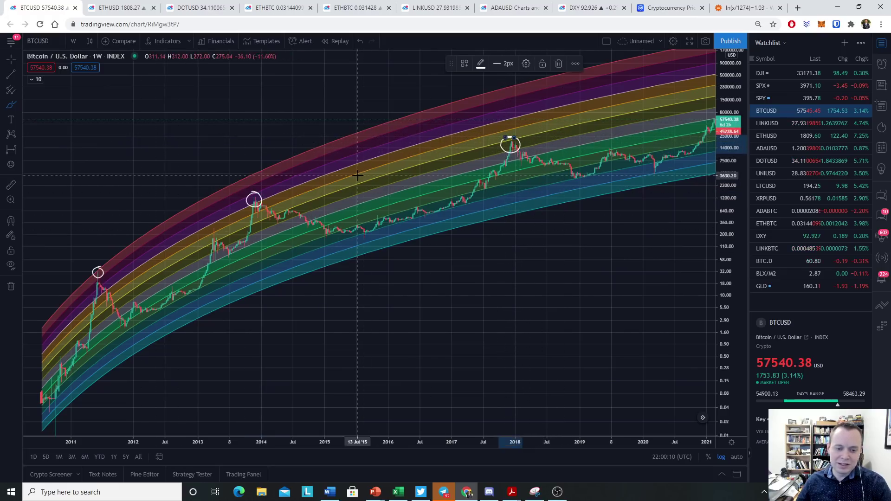
right_click(413, 170)
click(475, 347)
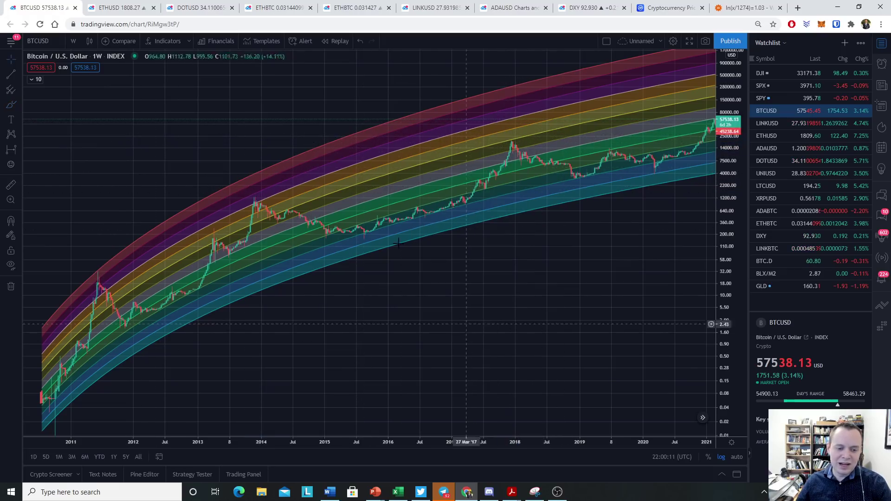
click(11, 59)
Step: Frame 2015 through early 2022 with the 2017 peak and the 2021 rally in view
drag(726, 362, 713, 204)
scroll(637, 247, up, 6)
drag(394, 269, 671, 335)
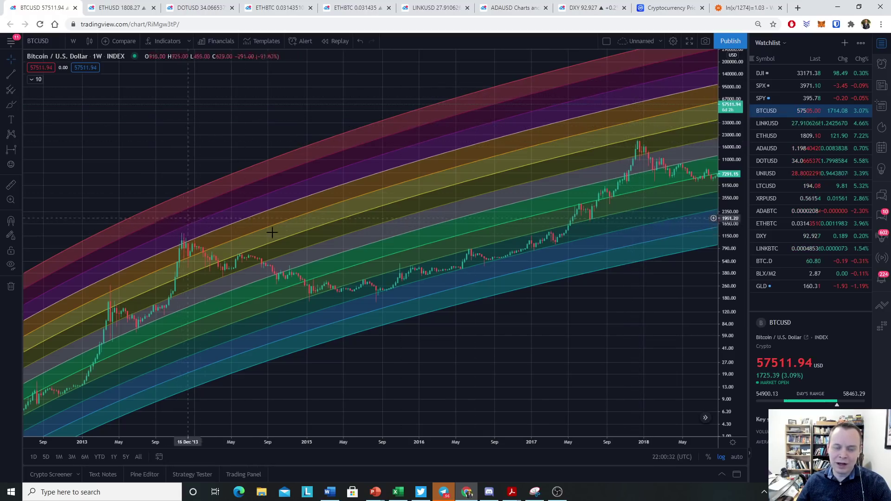
scroll(624, 299, down, 3)
drag(627, 301, 309, 353)
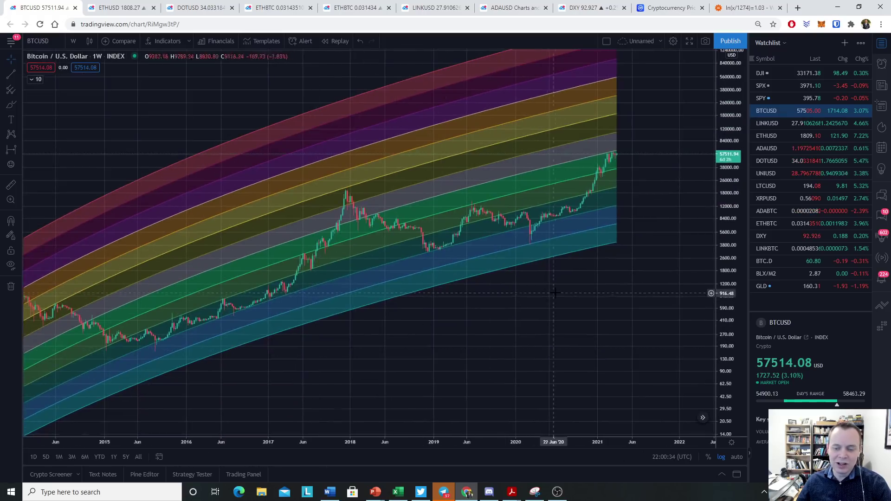
scroll(554, 292, up, 1)
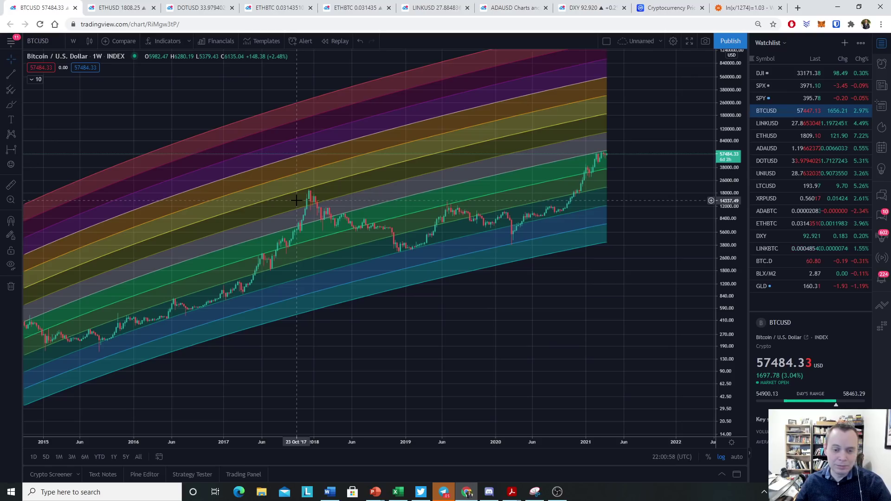
Step: Zoom out to 2011–2021 and compress the price axis until the top band fits
scroll(296, 205, down, 4)
drag(725, 192, 727, 297)
drag(388, 309, 279, 278)
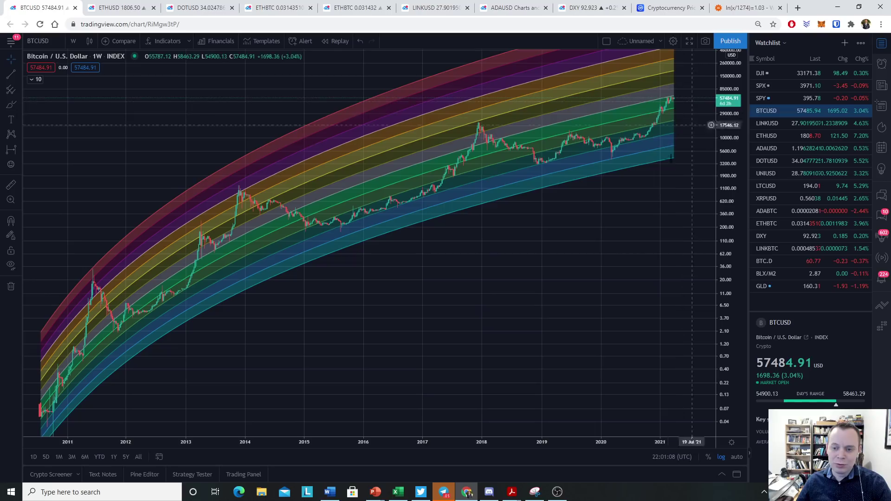
drag(718, 256, 508, 302)
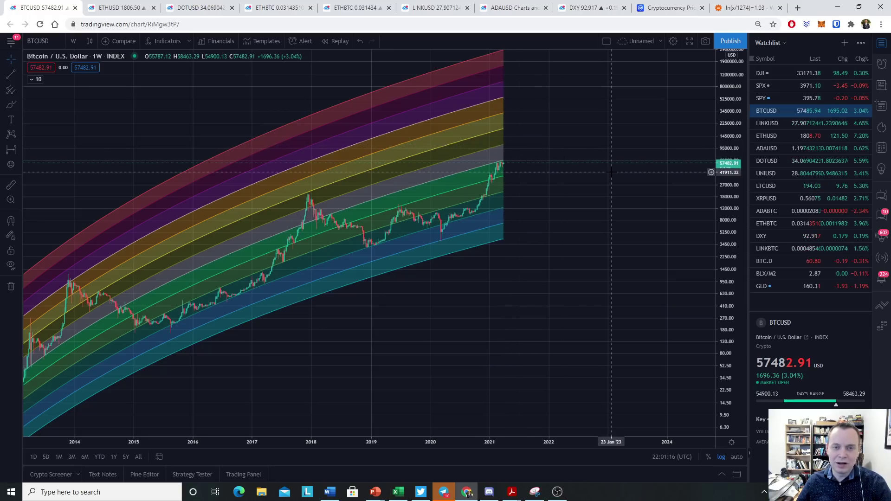
drag(396, 306, 589, 285)
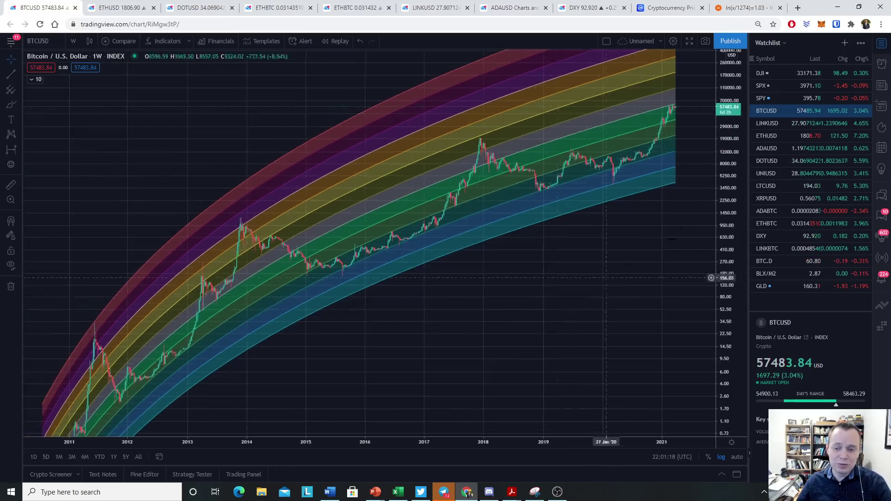
drag(732, 216, 732, 232)
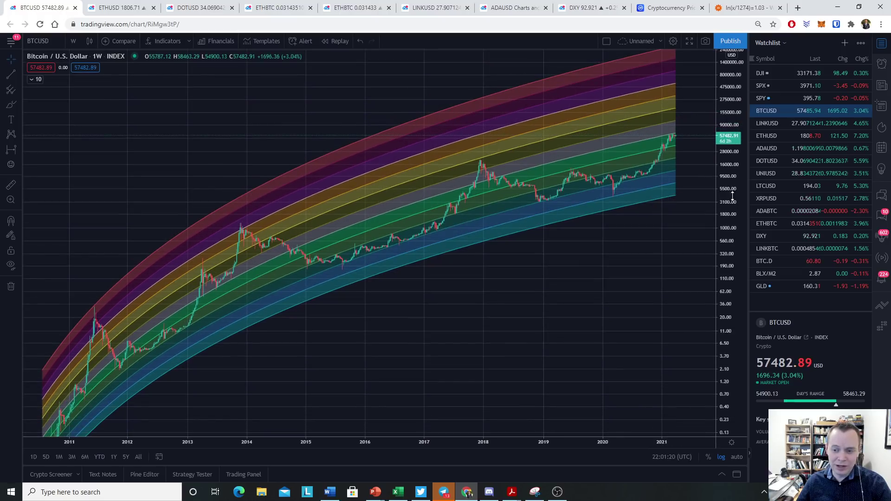
drag(733, 193, 733, 214)
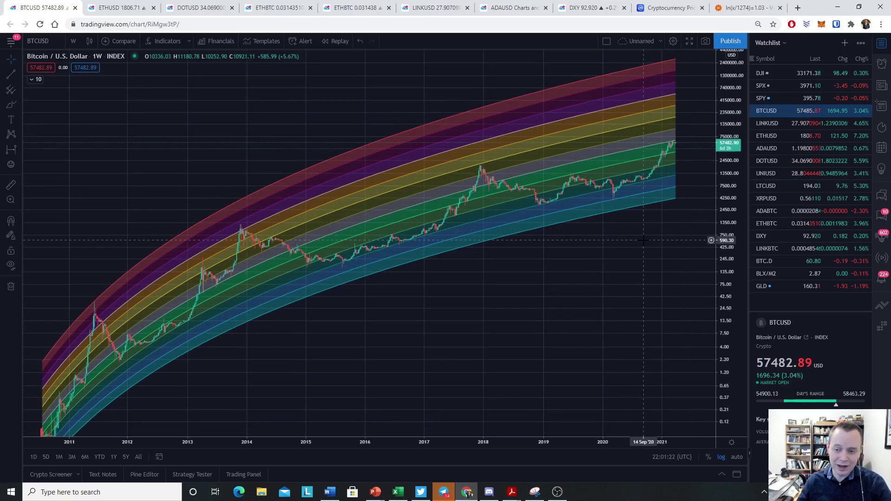